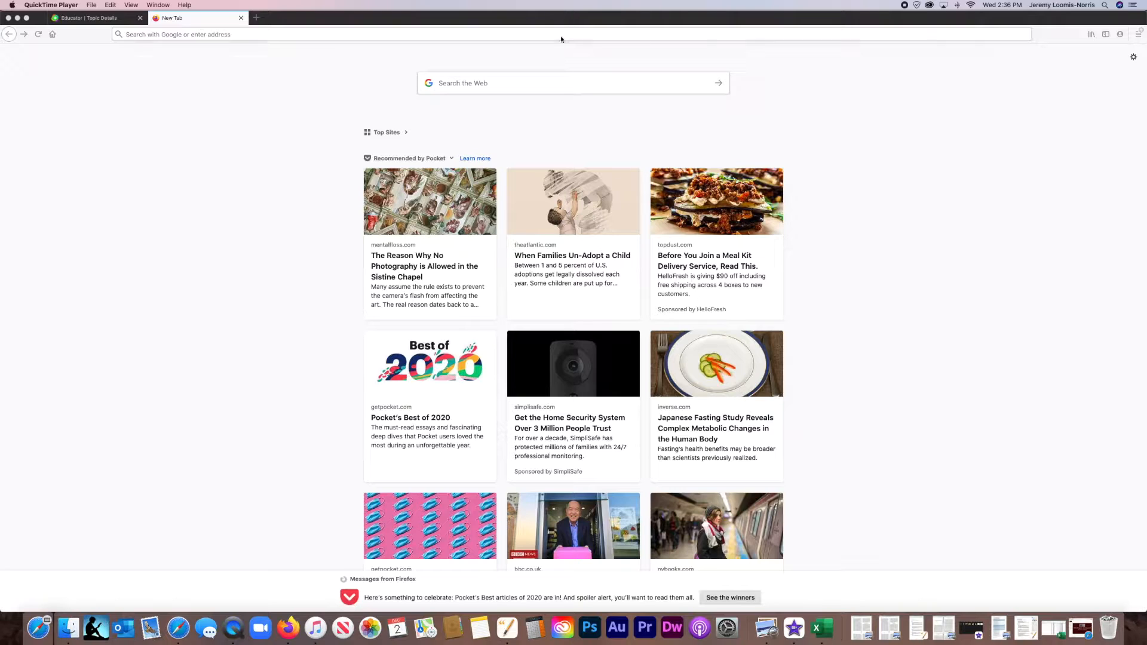
Close the blank browser tab and open the Fakey Fakeclass group from the Flipgrid discussion dashboard.
left_click(566, 33)
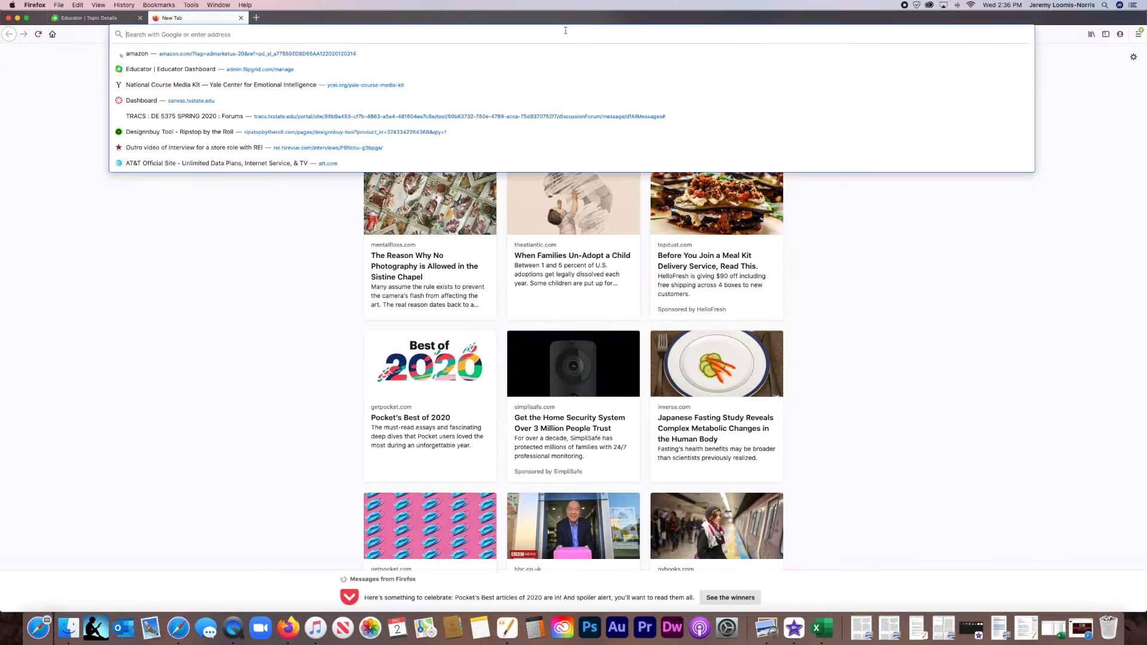
left_click(242, 18)
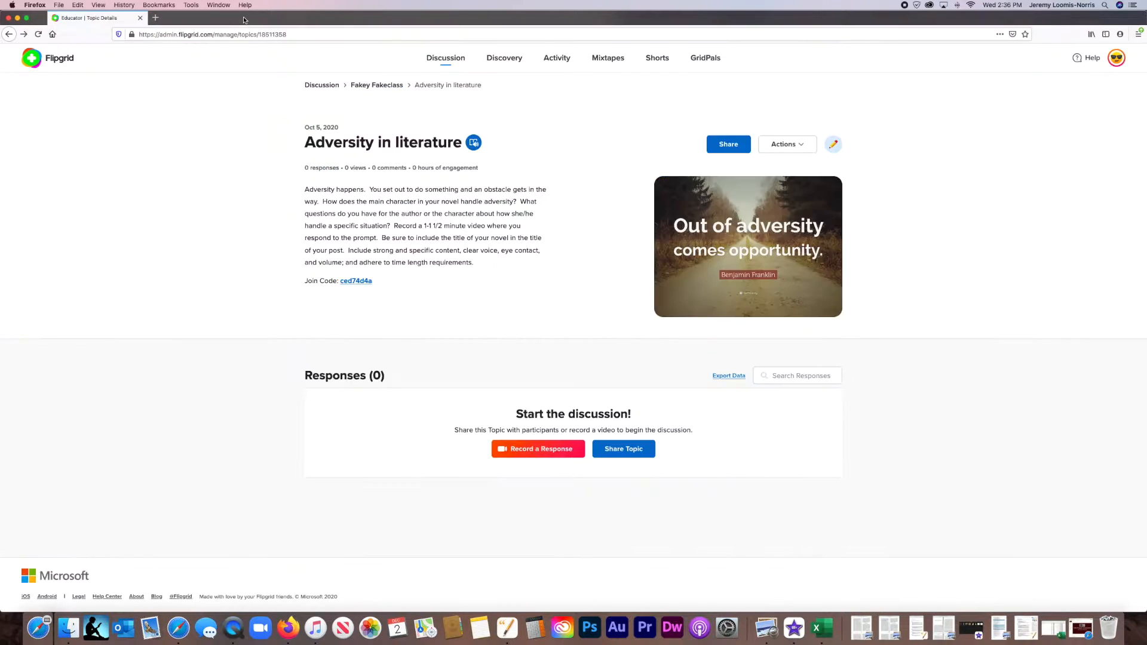
left_click(61, 62)
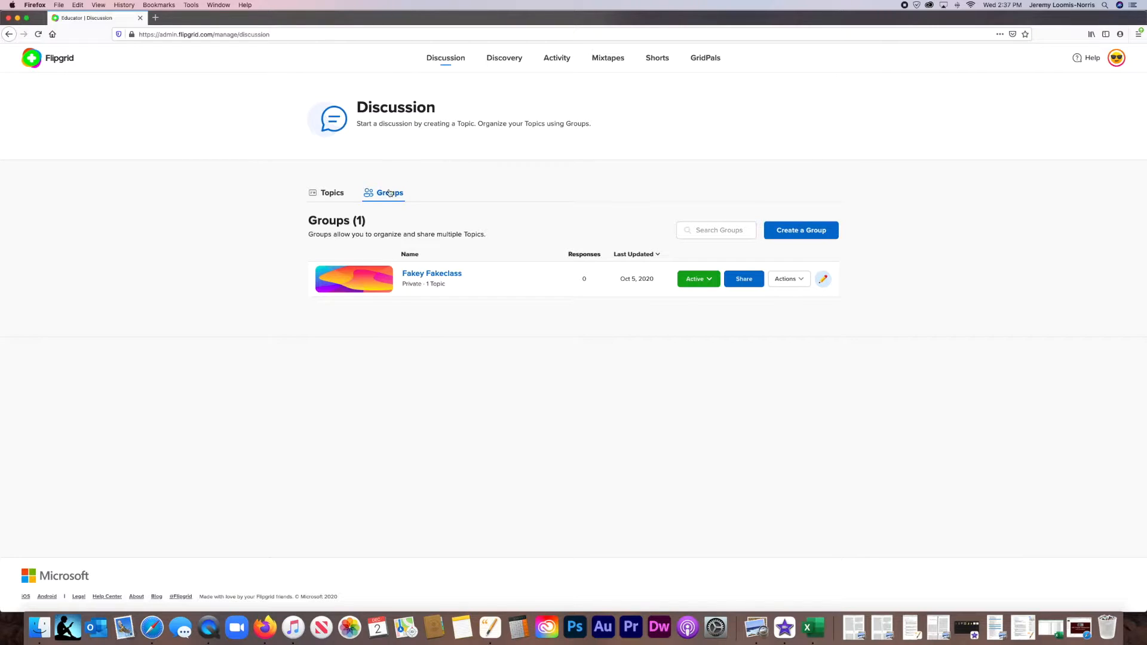
left_click(439, 273)
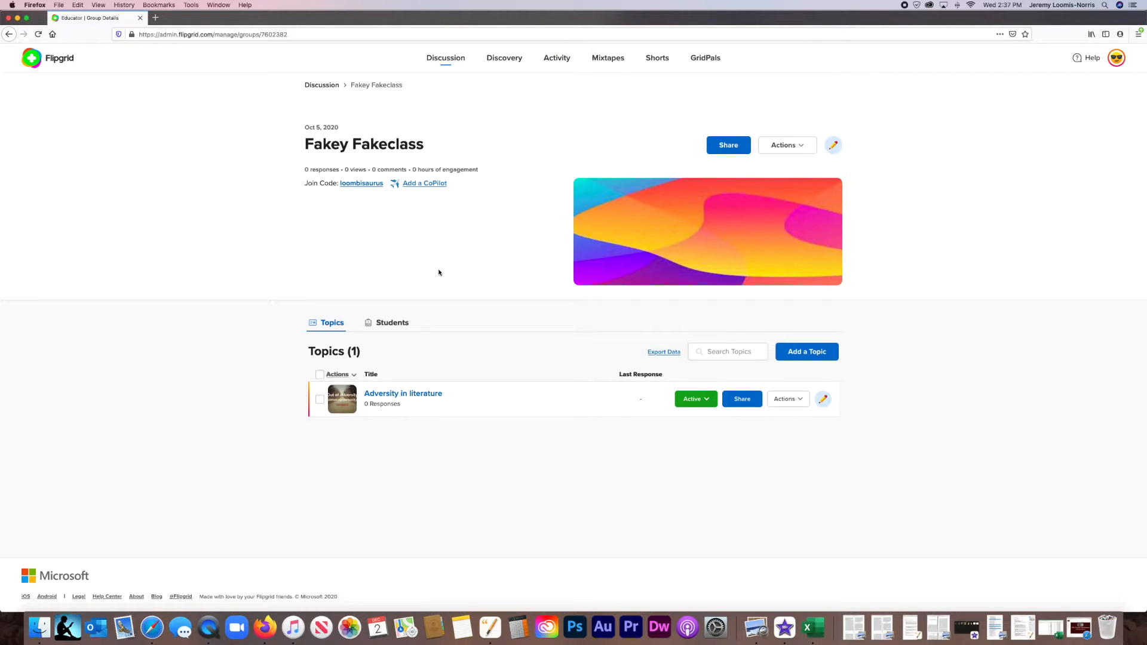
Open the sharing options of the Fakey Fakeclass group and examine its join link.
left_click(792, 148)
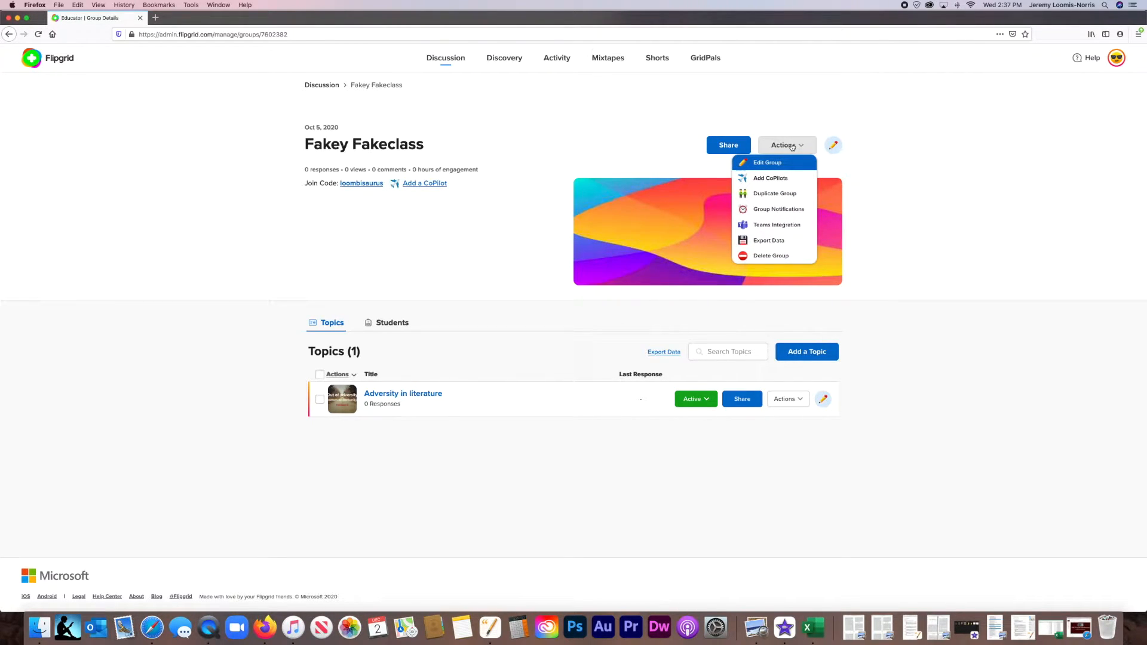
left_click(722, 147)
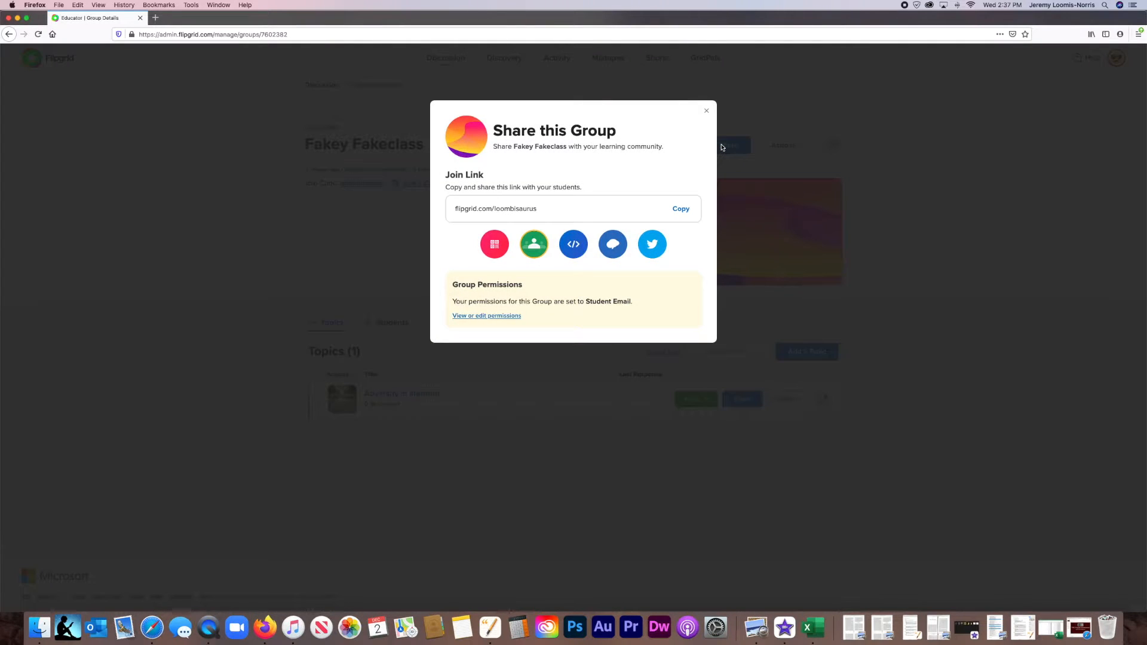
double_click(559, 211)
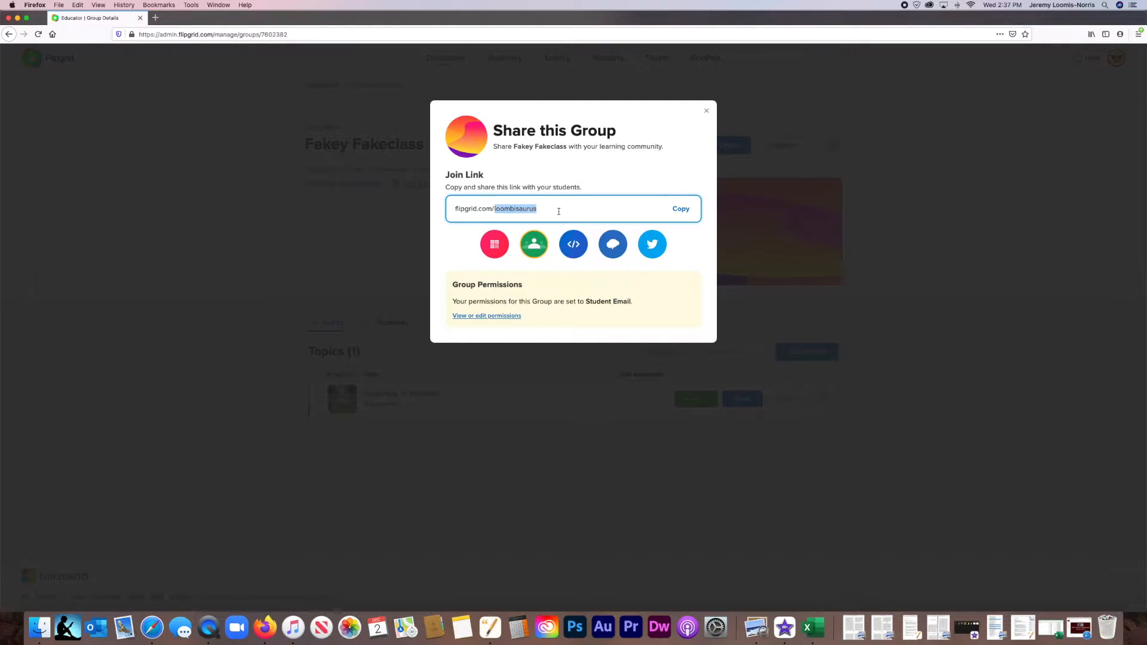
left_click(559, 212)
Open the group's permissions and try adding a sample student email to the allowed emails, leaving without updating the group.
left_click(501, 316)
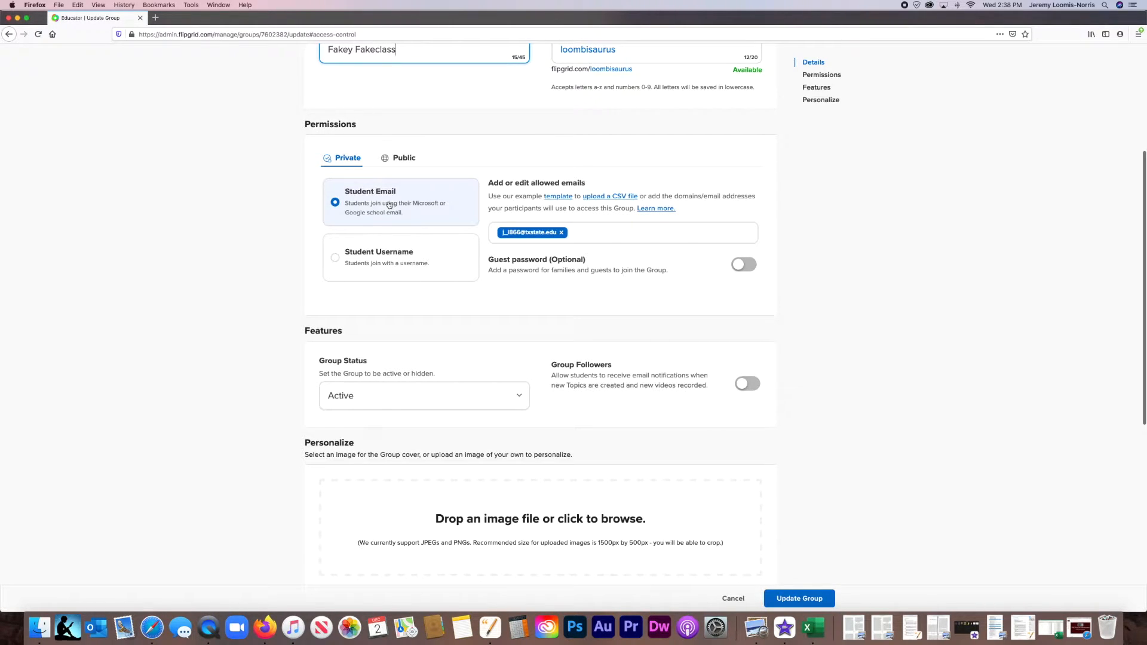
left_click(620, 236)
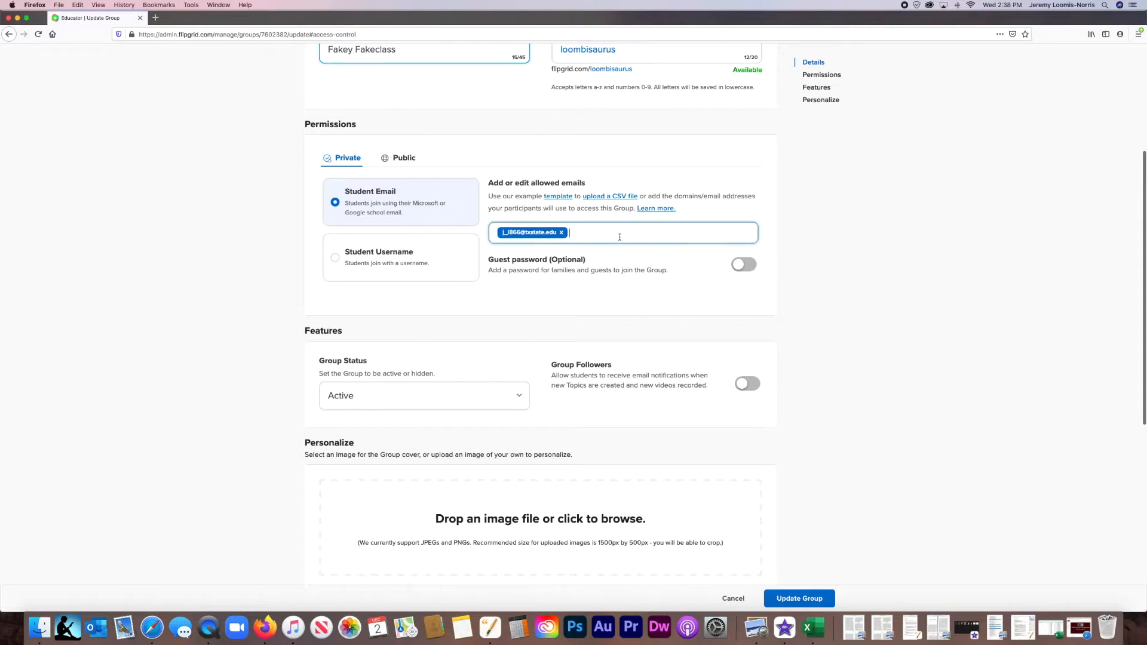
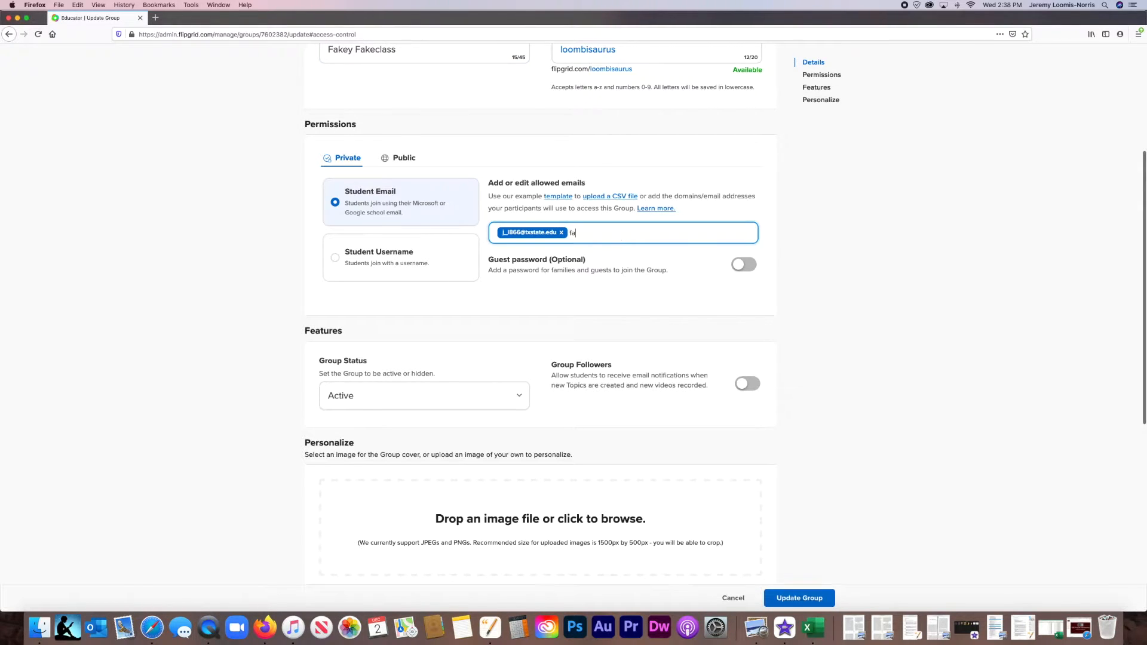
key("BackSpace")
key("BackSpace")
key("BackSpace")
key("BackSpace")
key("BackSpace")
key("BackSpace")
key("BackSpace")
key("BackSpace")
key("BackSpace")
key("BackSpace")
key("BackSpace")
key("BackSpace")
key("BackSpace")
key("BackSpace")
key("BackSpace")
key("BackSpace")
key("BackSpace")
left_click(9, 35)
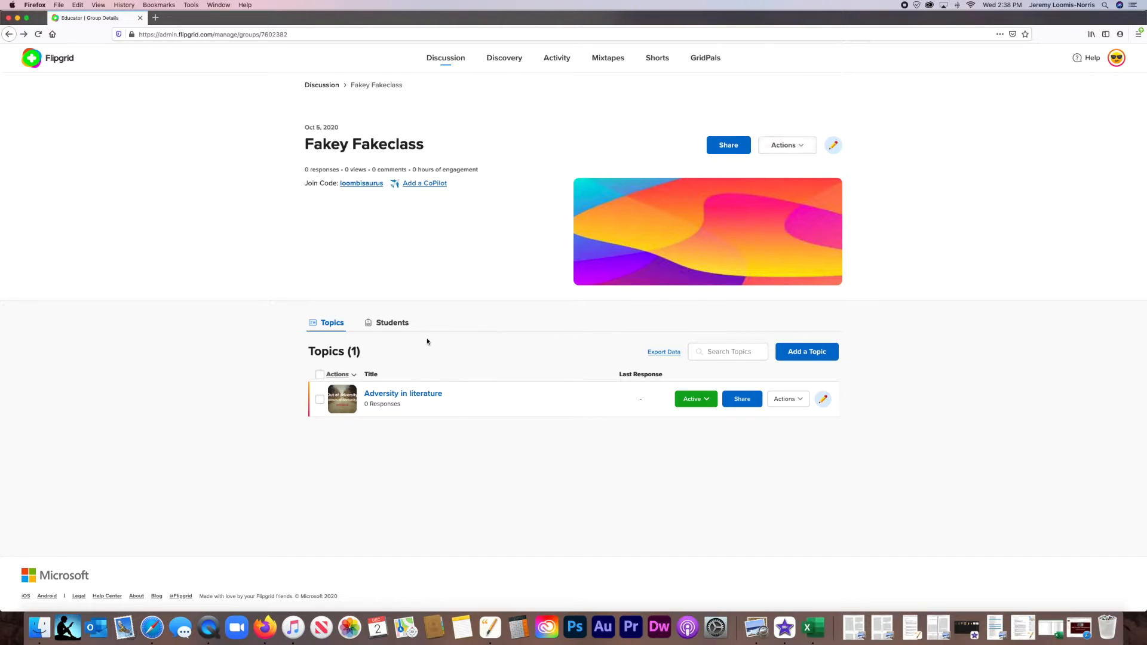
View the dialogs for duplicating the group and for inviting a CoPilot, dismissing each without making changes.
left_click(806, 148)
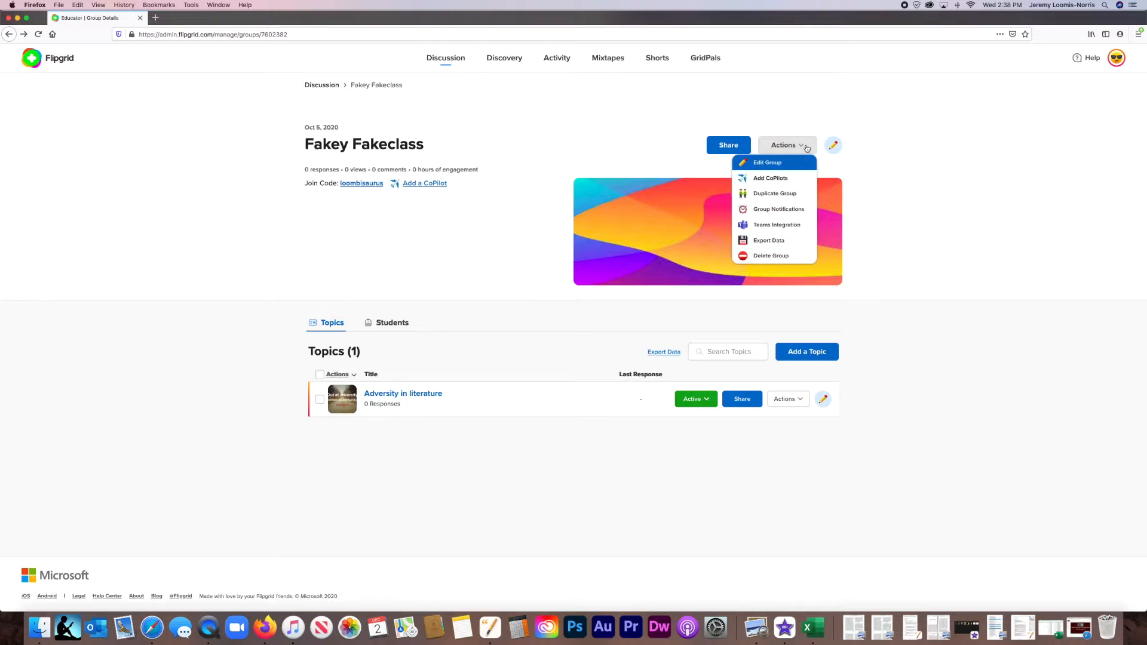
left_click(777, 194)
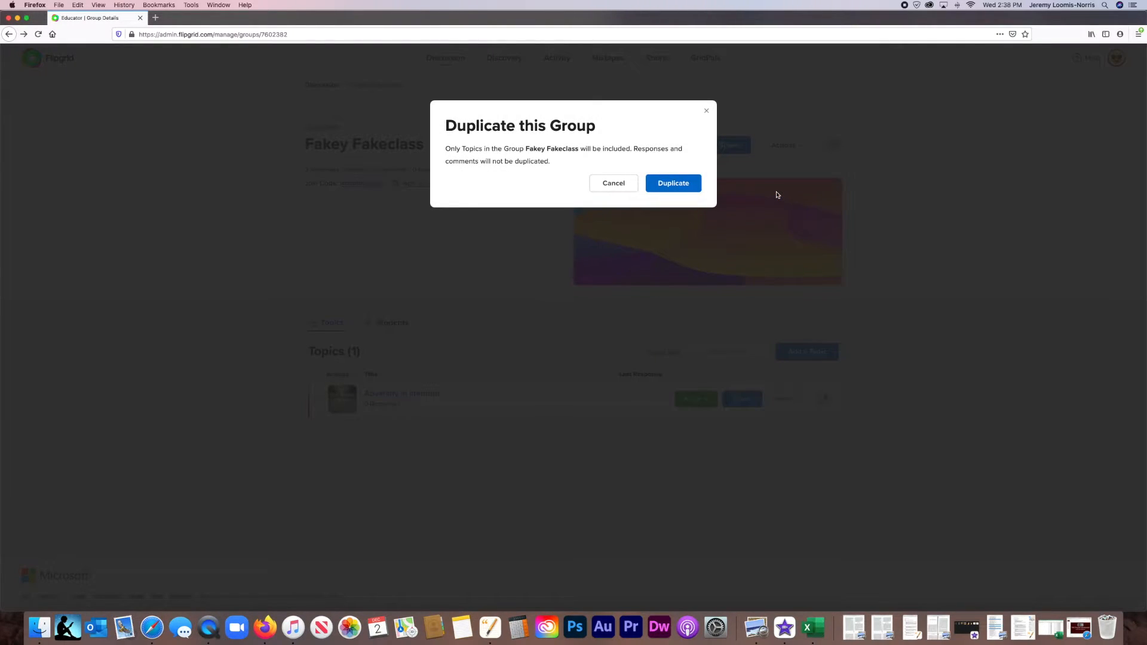
left_click(706, 113)
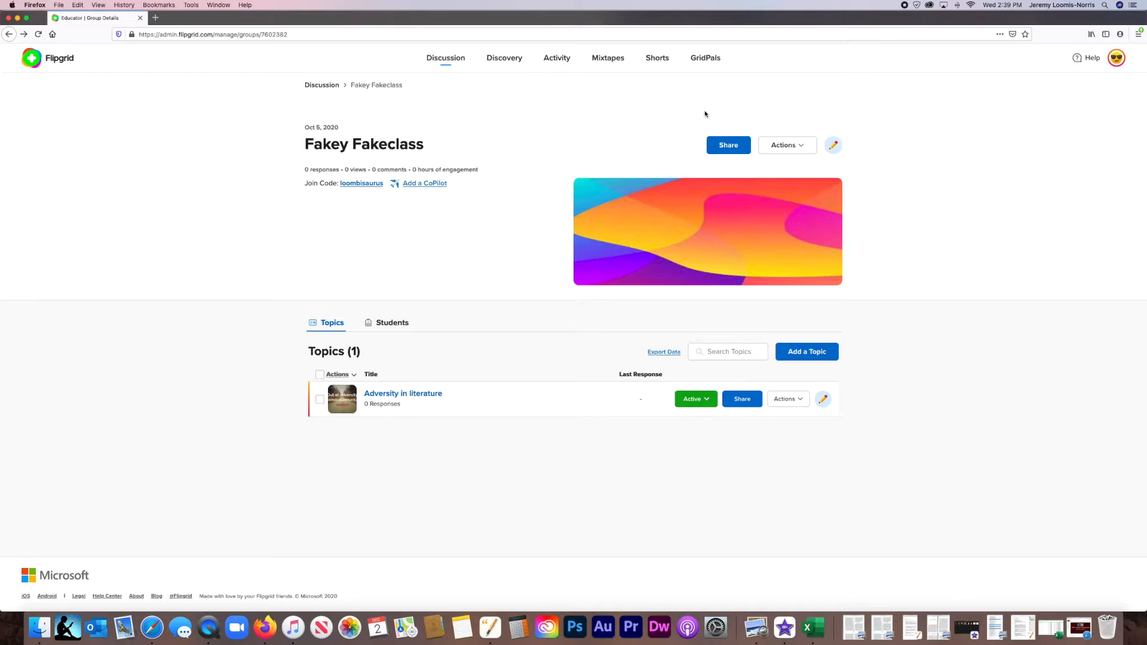
left_click(432, 185)
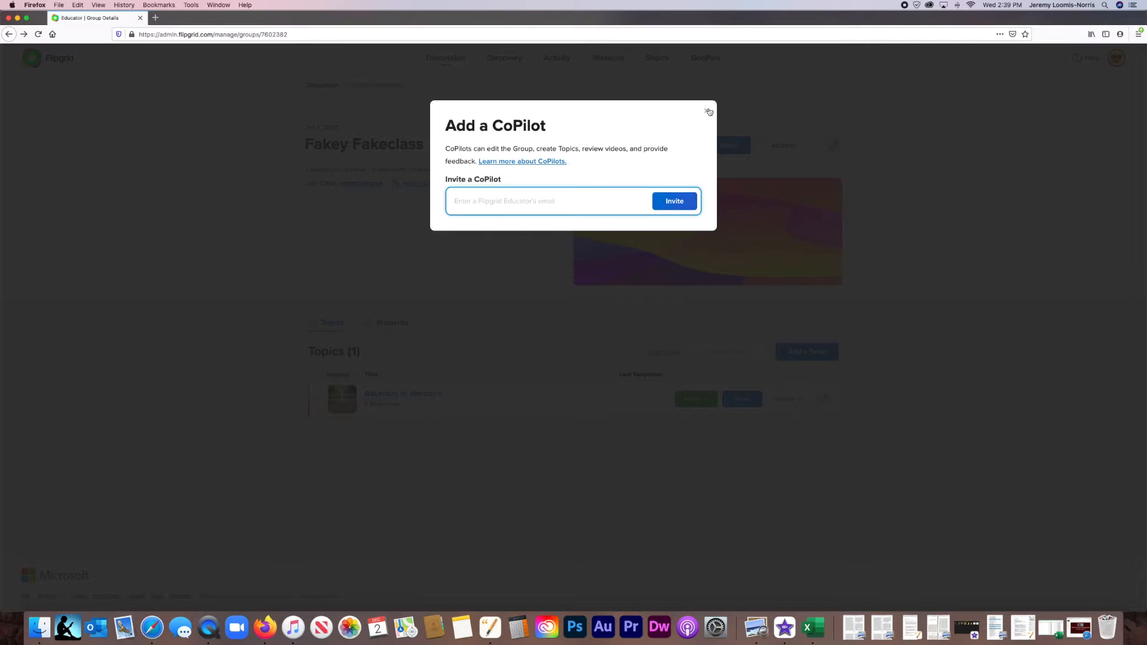
left_click(708, 112)
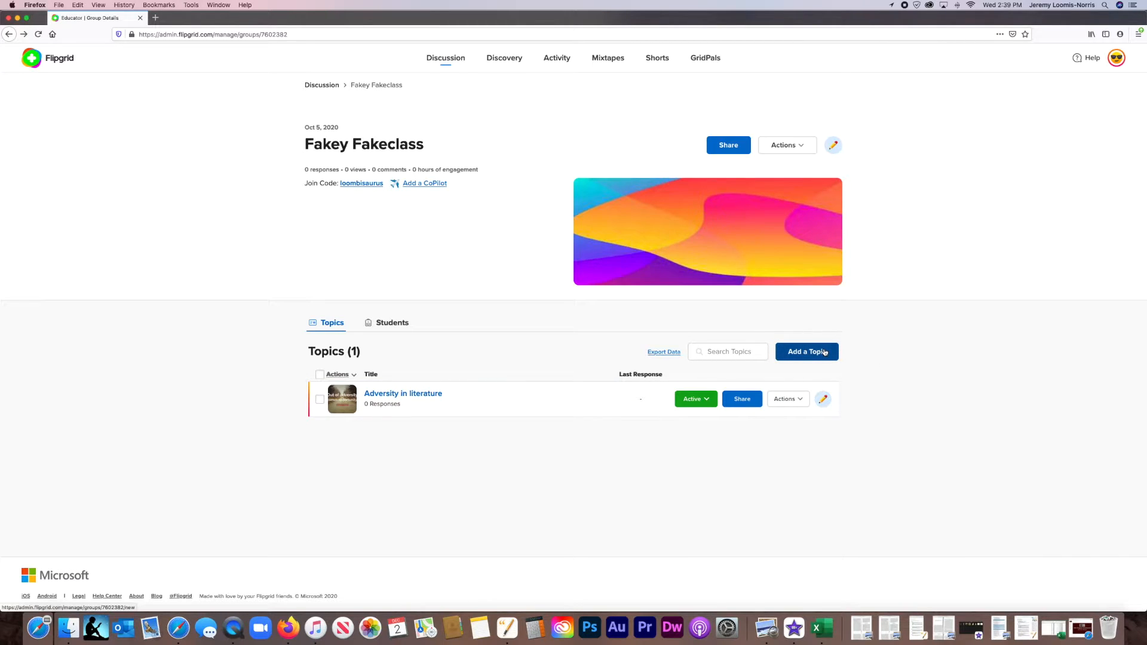
Start a new topic in the Fakey Fakeclass group and title it "Welcome to Flipgrid".
left_click(825, 352)
type("W")
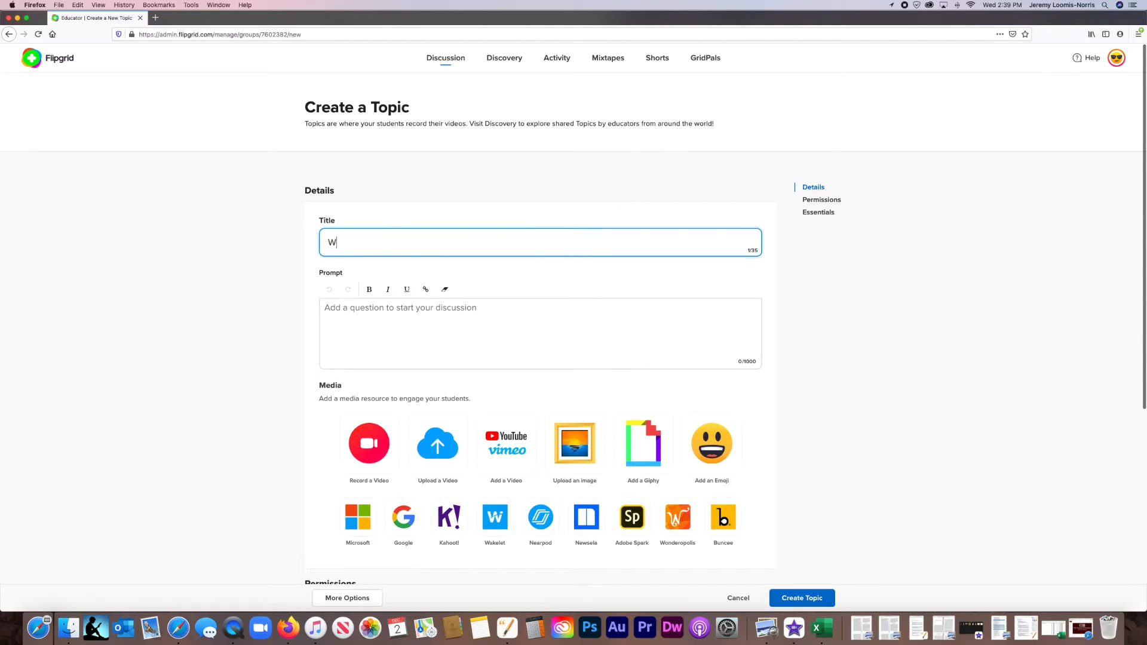
type("elcome to Flipgrid")
Enter the topic prompt "In this video and topic, I will introduce you to some of the basic features of Flipgrid.".
left_click(636, 313)
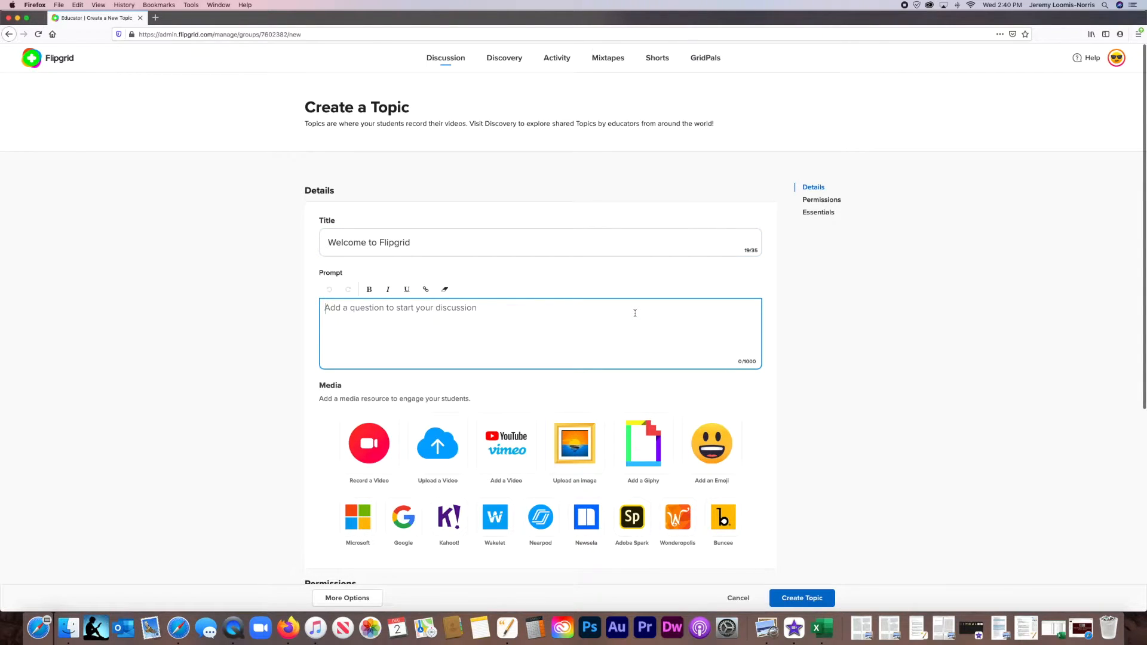
type("In ")
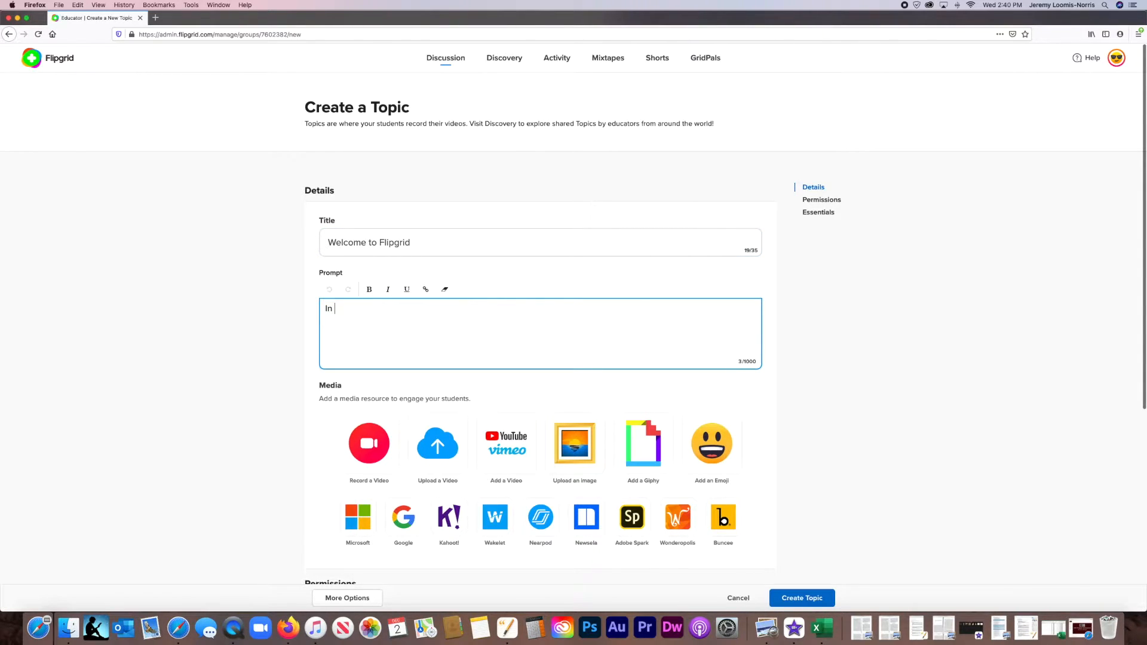
type("this video and topic, I will introduce you to som")
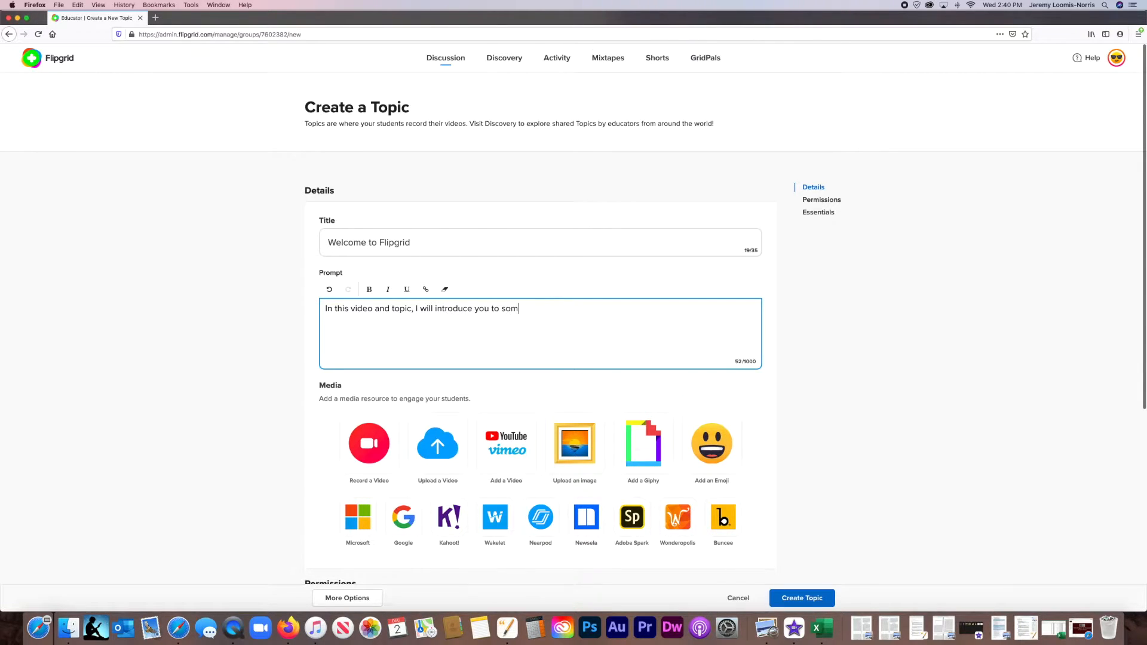
type("e of the basic features of Flipgrid.")
Review the topic's media, permissions and essentials settings, then create the topic and dismiss its sharing dialog.
scroll(584, 314, "down", 2)
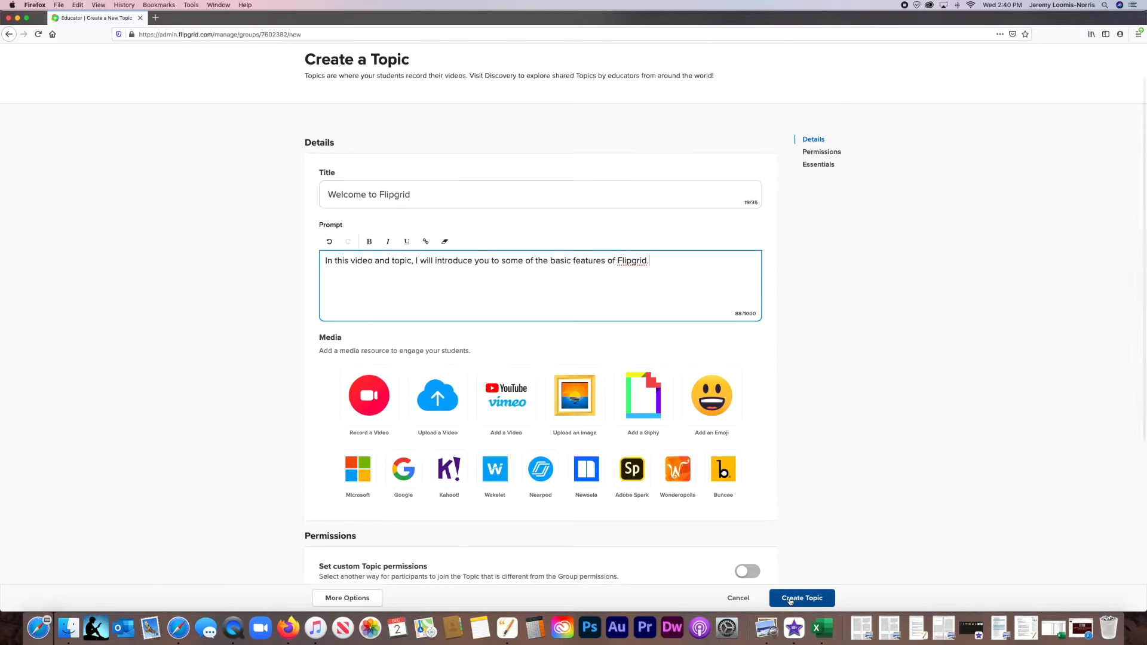
scroll(671, 395, "down", 8)
scroll(671, 396, "down", 2)
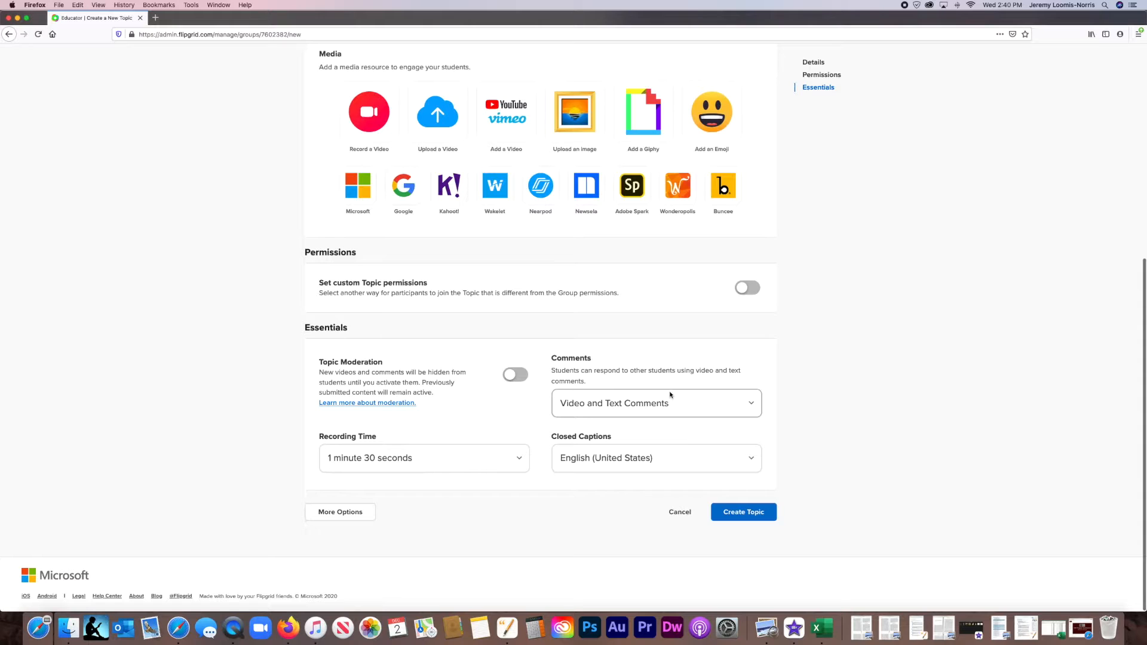
scroll(671, 394, "up", 1)
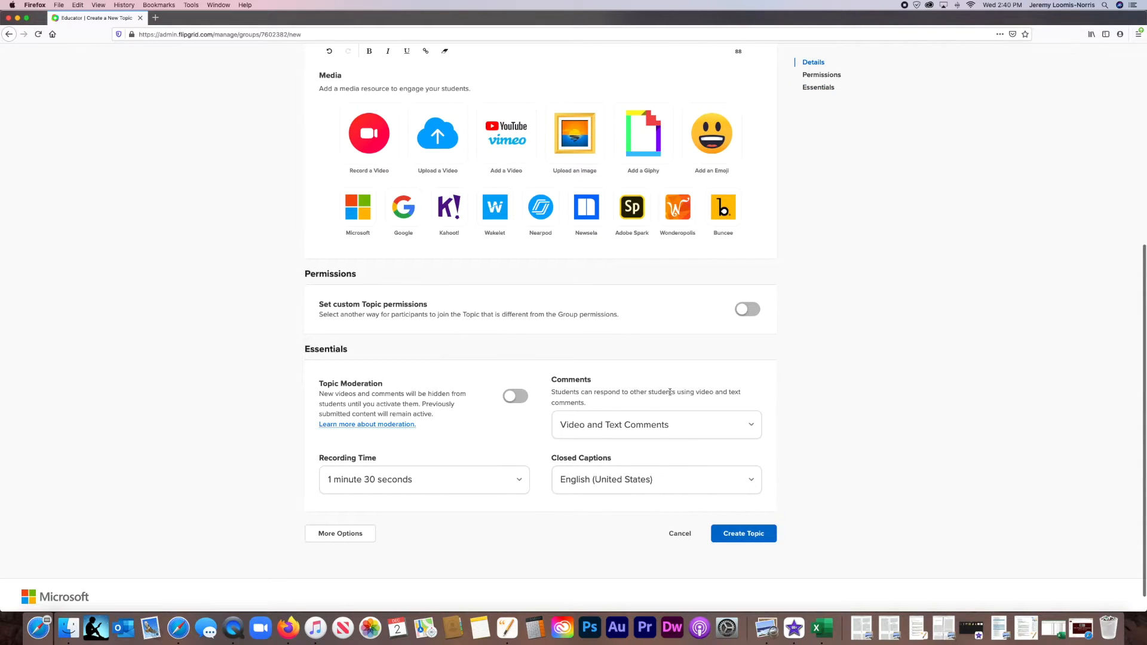
scroll(670, 392, "down", 1)
scroll(670, 392, "down", 1)
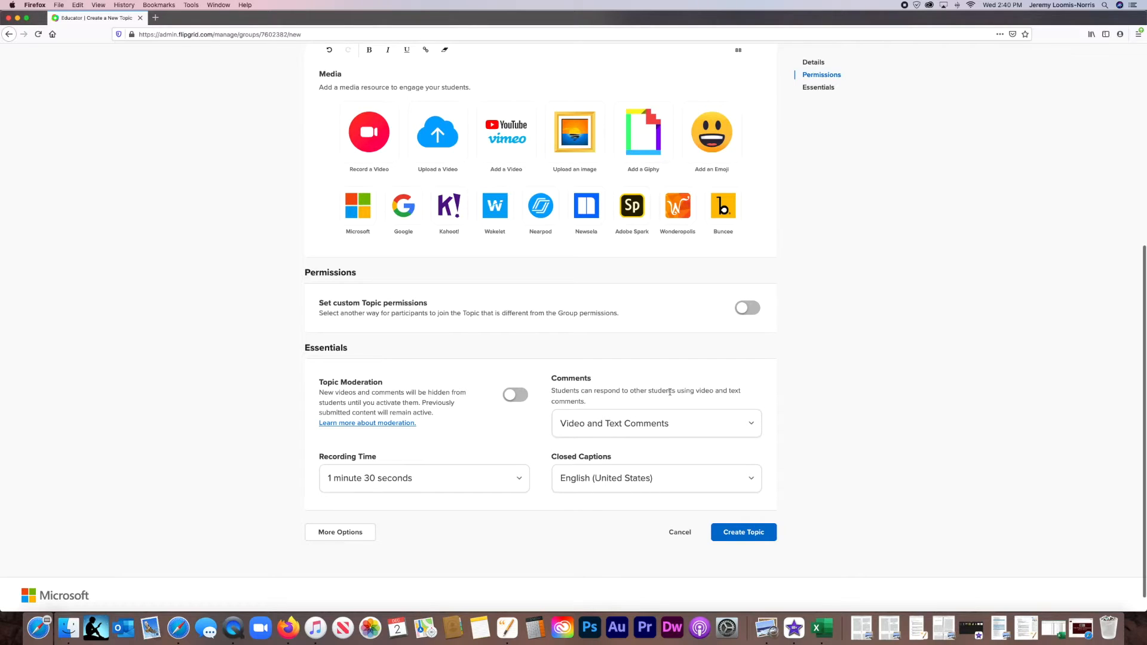
left_click(760, 536)
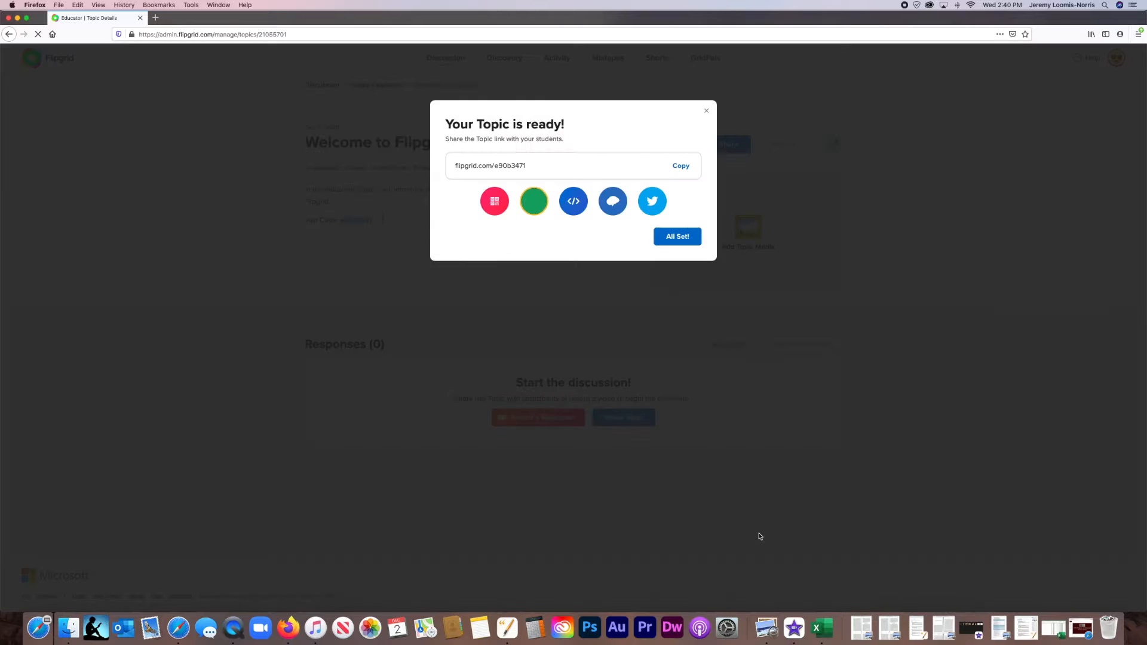
left_click(696, 248)
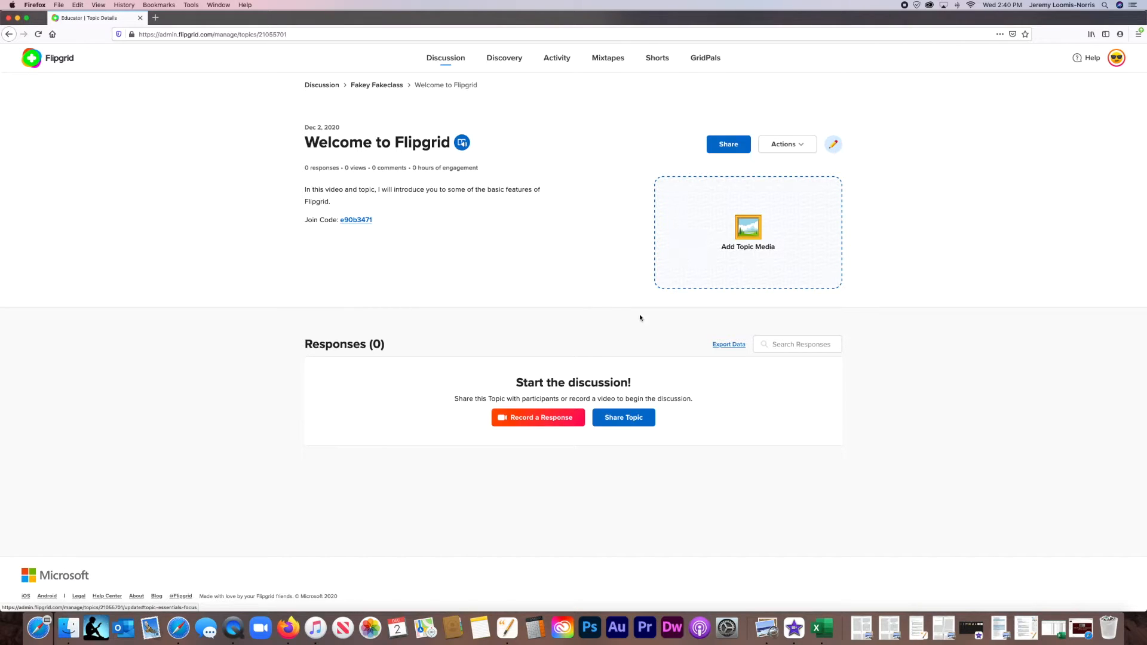
Open the video recorder for a response to the topic with camera and microphone access allowed, and view its recording options.
left_click(551, 418)
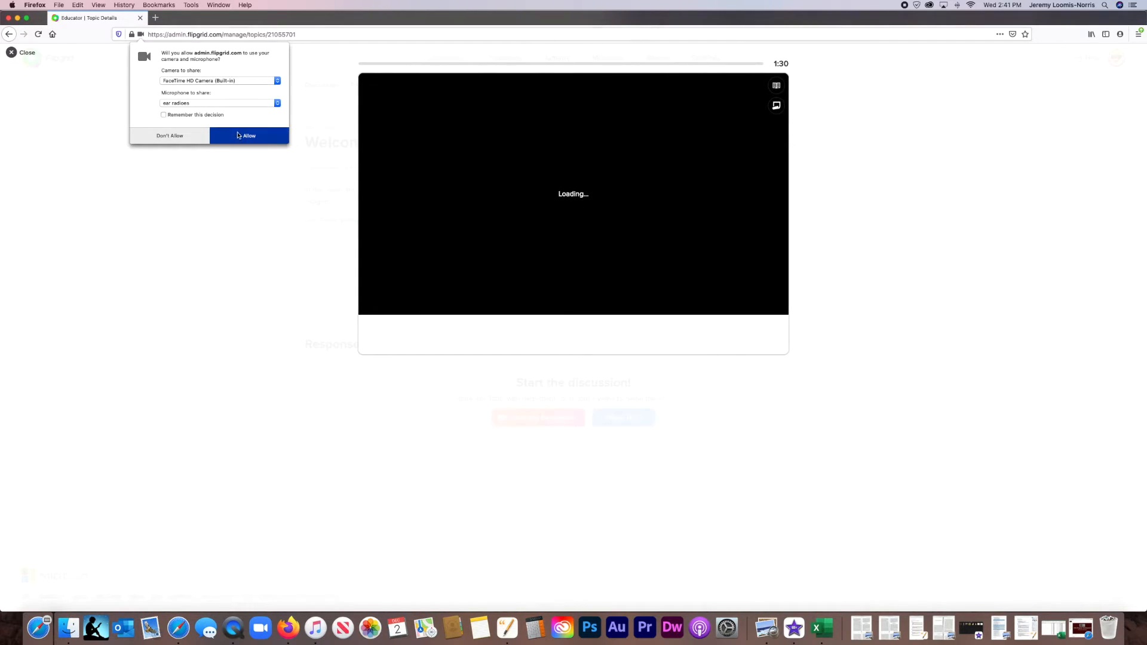
left_click(240, 137)
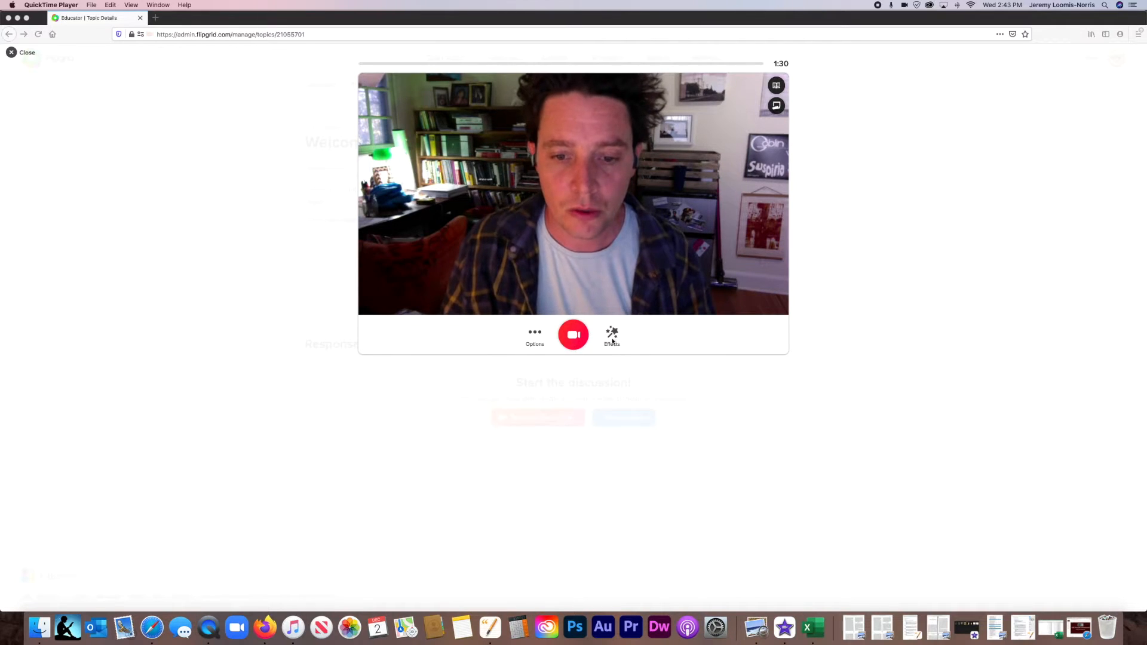
left_click(536, 333)
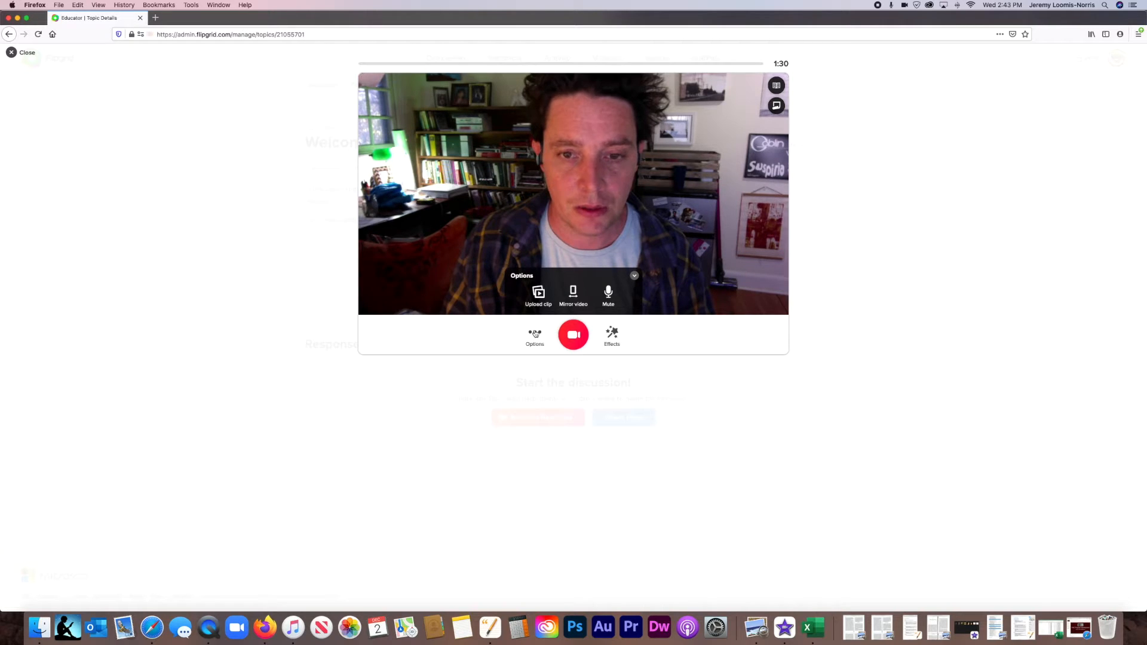
left_click(535, 332)
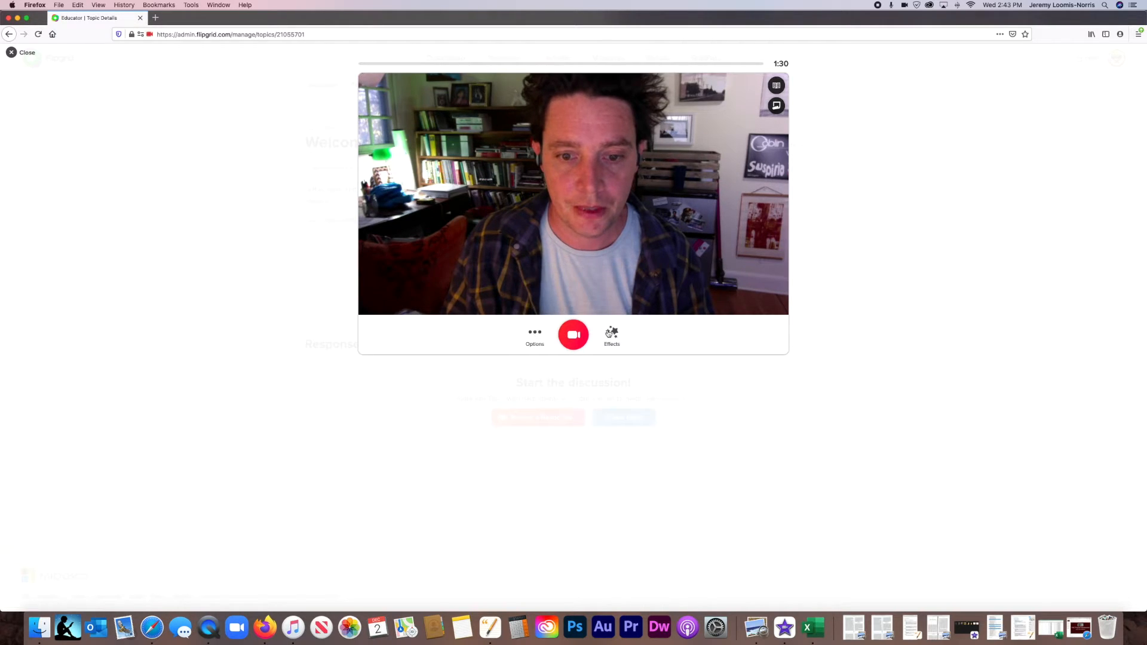
Apply the pixelating filter to the camera video and return to the list of effects.
left_click(613, 333)
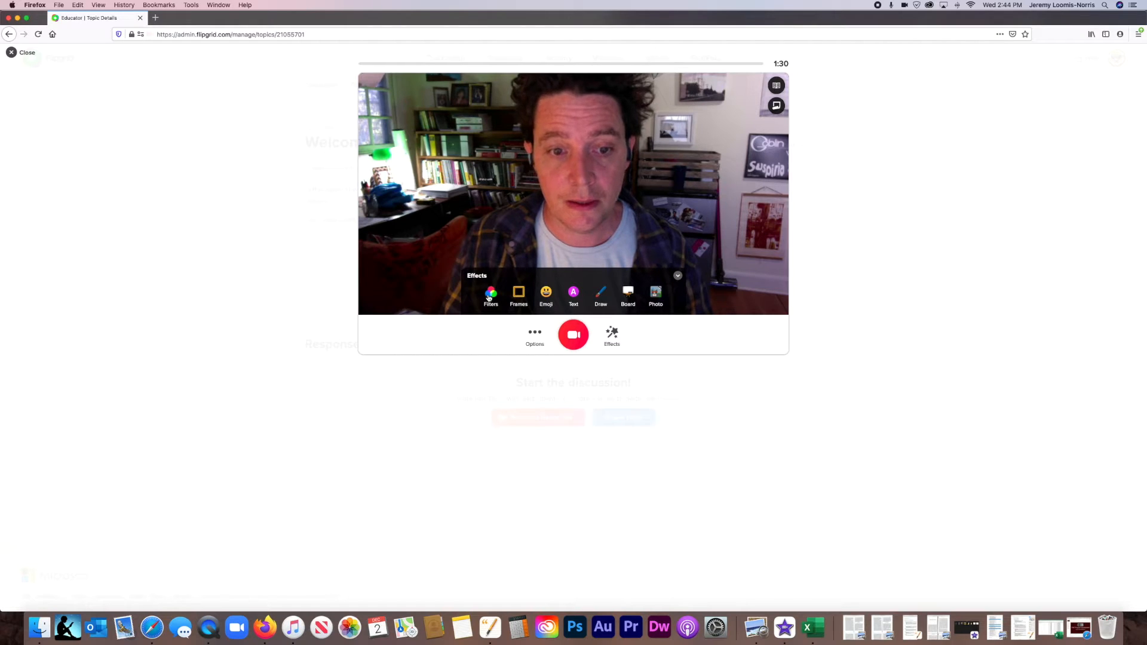
left_click(490, 296)
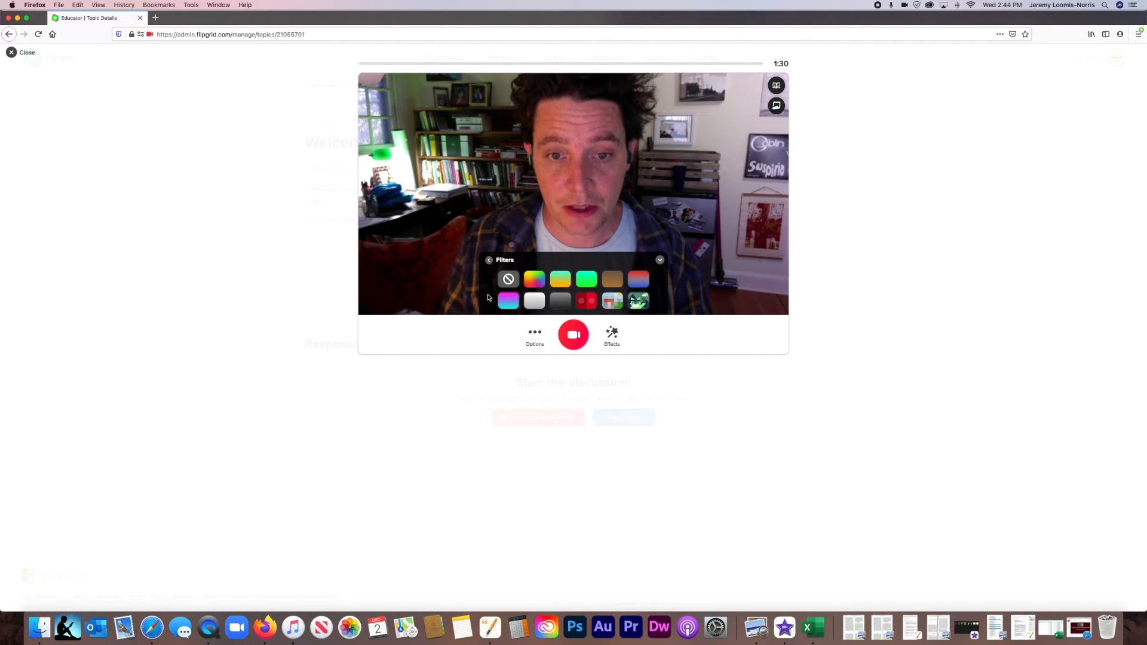
left_click(613, 301)
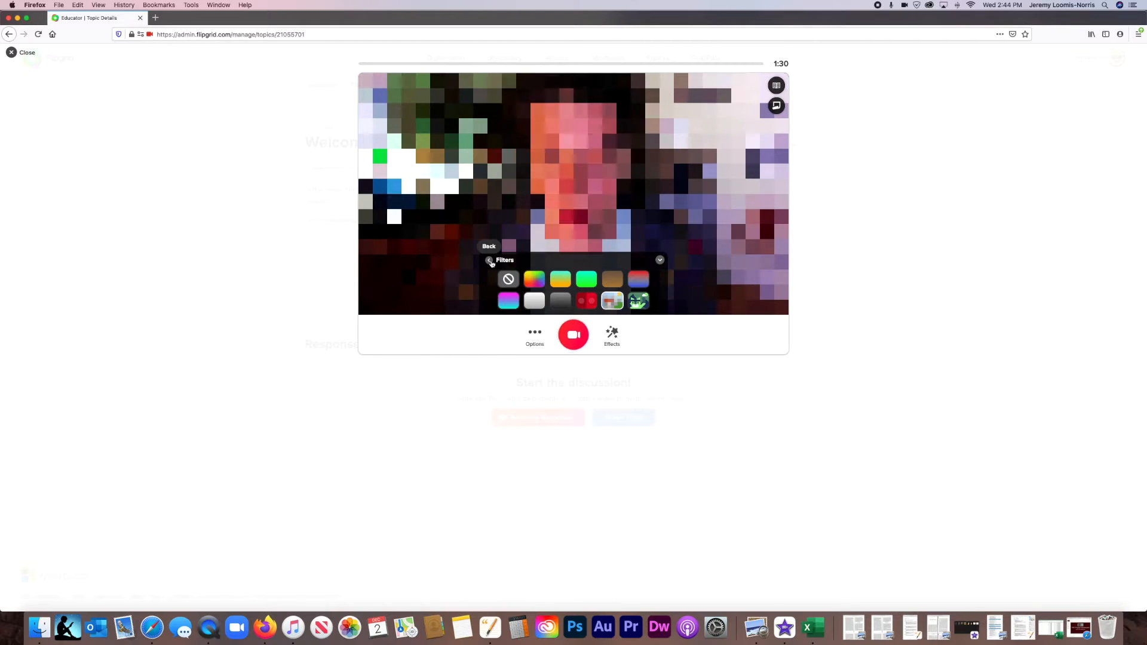
left_click(490, 261)
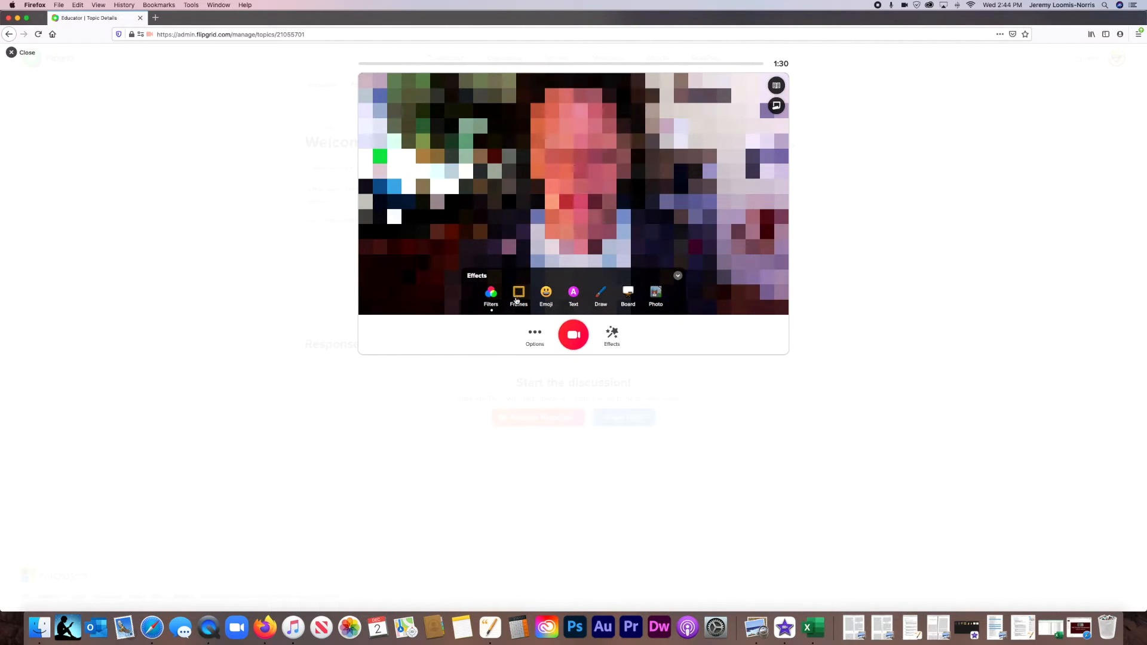
Remove the pixelating filter from the camera video and return to the list of effects.
left_click(491, 293)
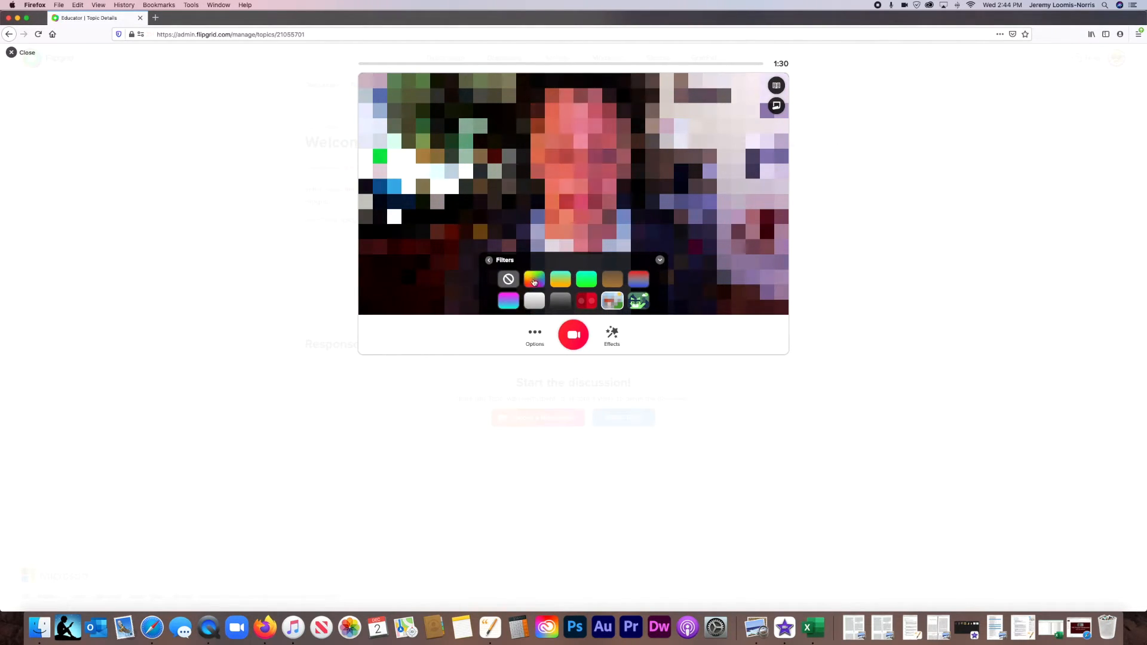
left_click(503, 274)
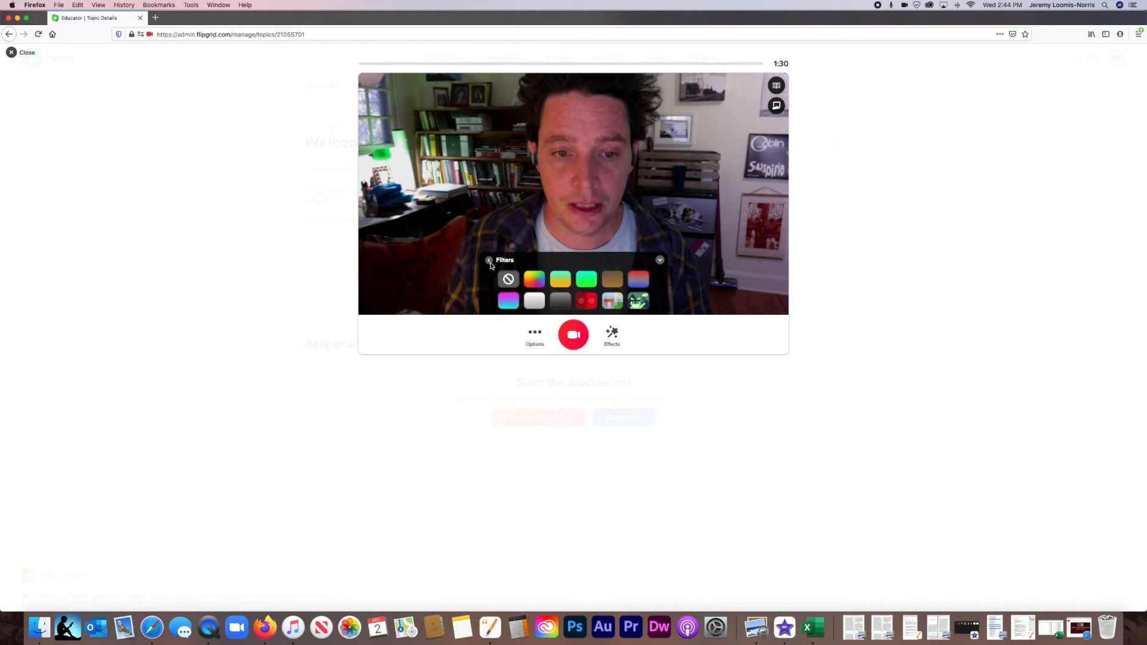
left_click(490, 262)
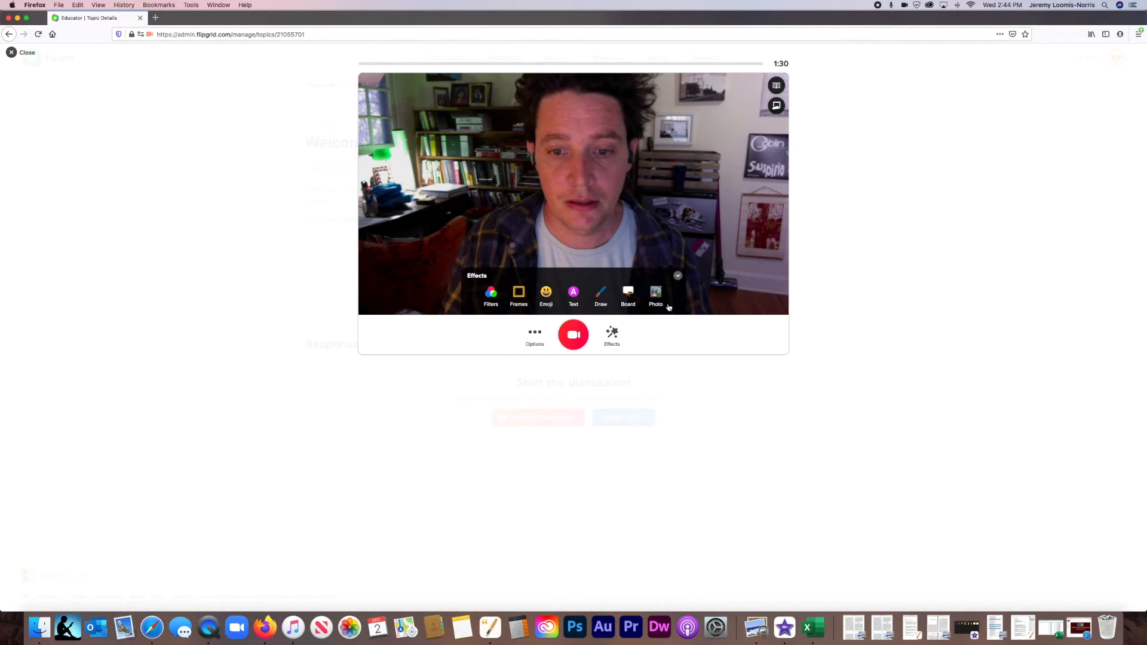
Add a Classic-style text overlay reading "Example Note:" with "Good" on a second line to the camera video.
left_click(577, 292)
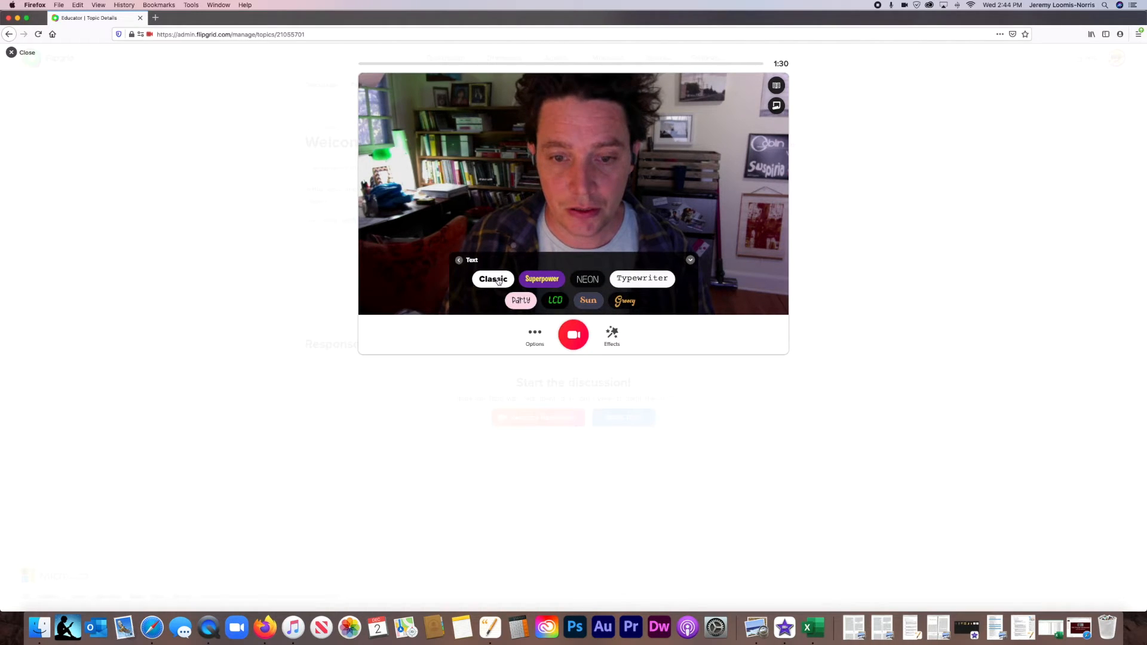
left_click(499, 279)
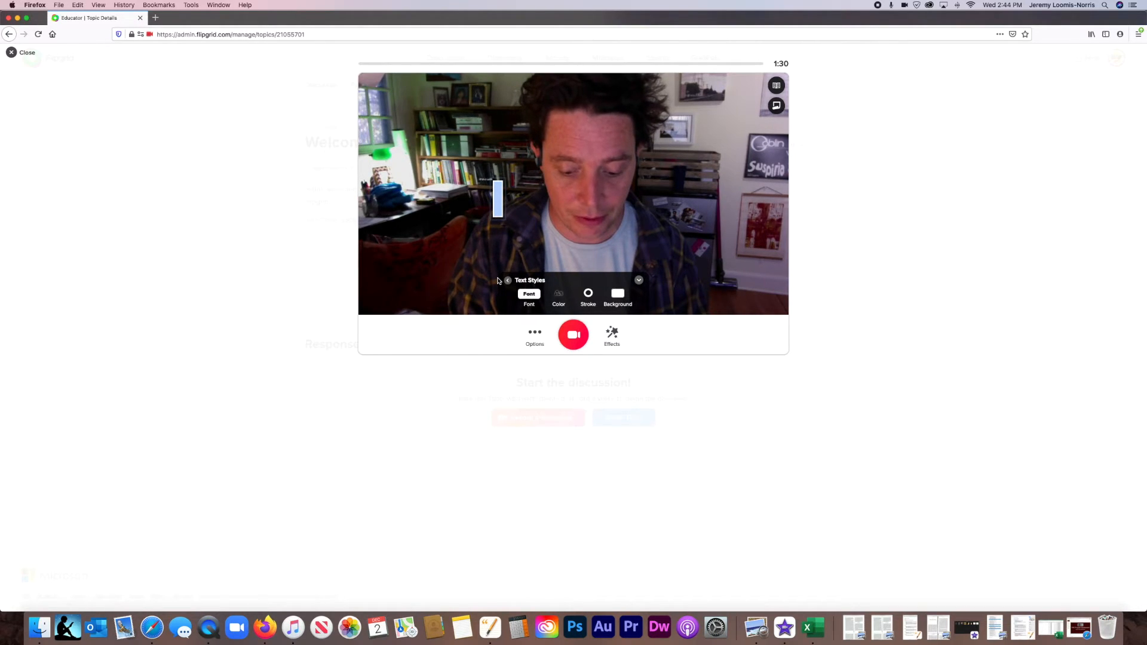
type("Examp")
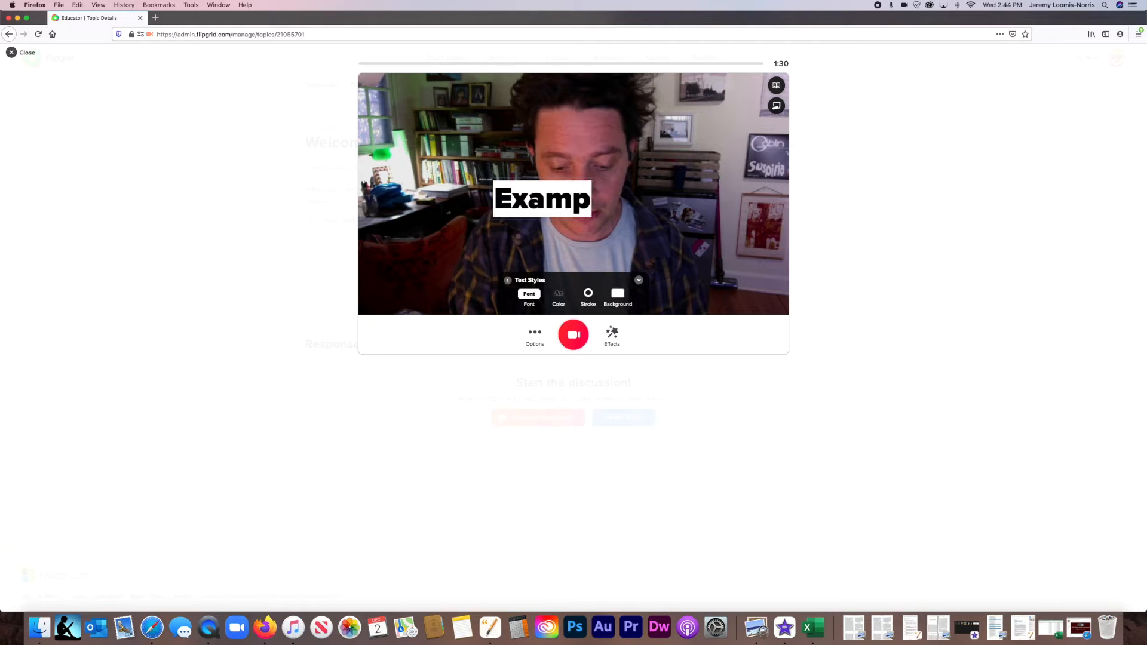
type("le Note")
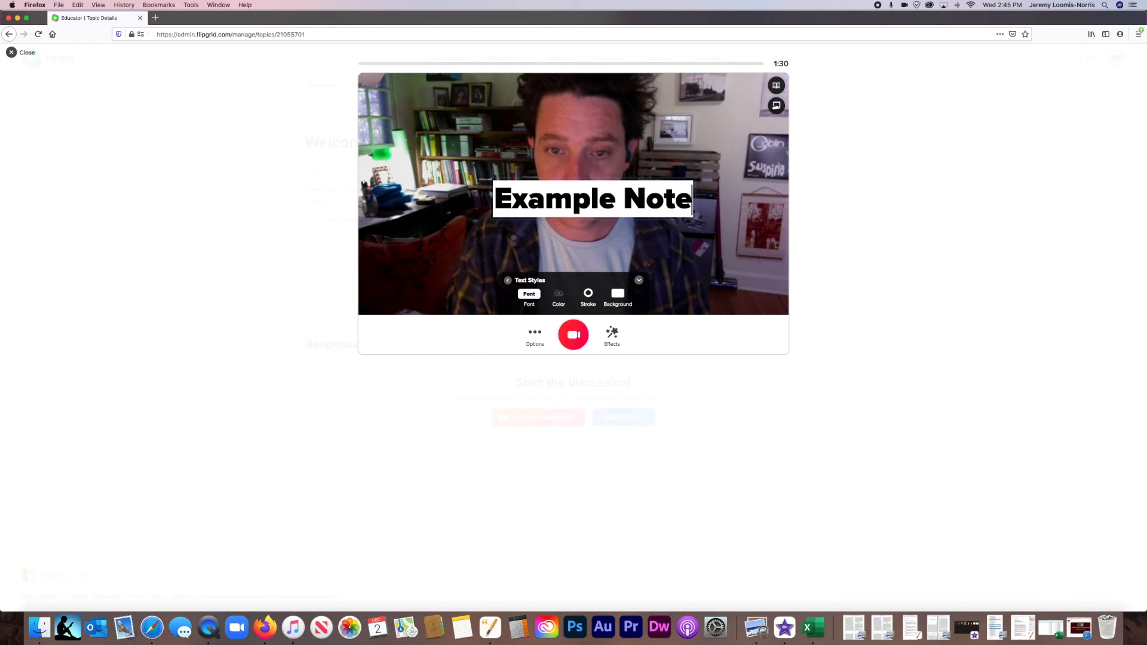
type(":")
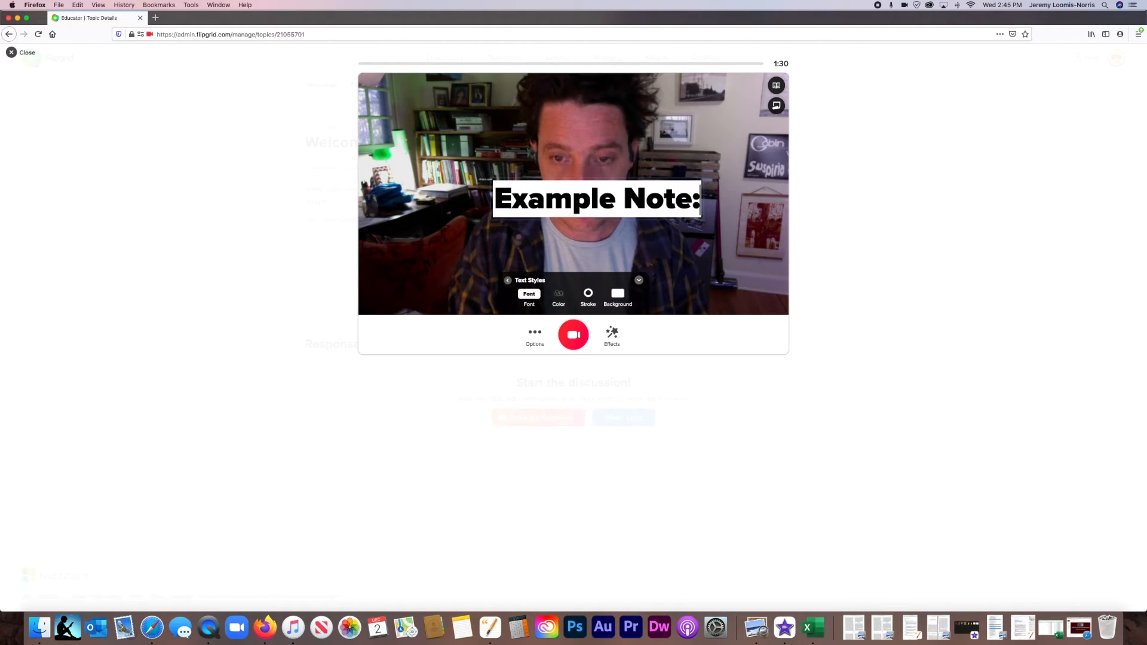
key("Return")
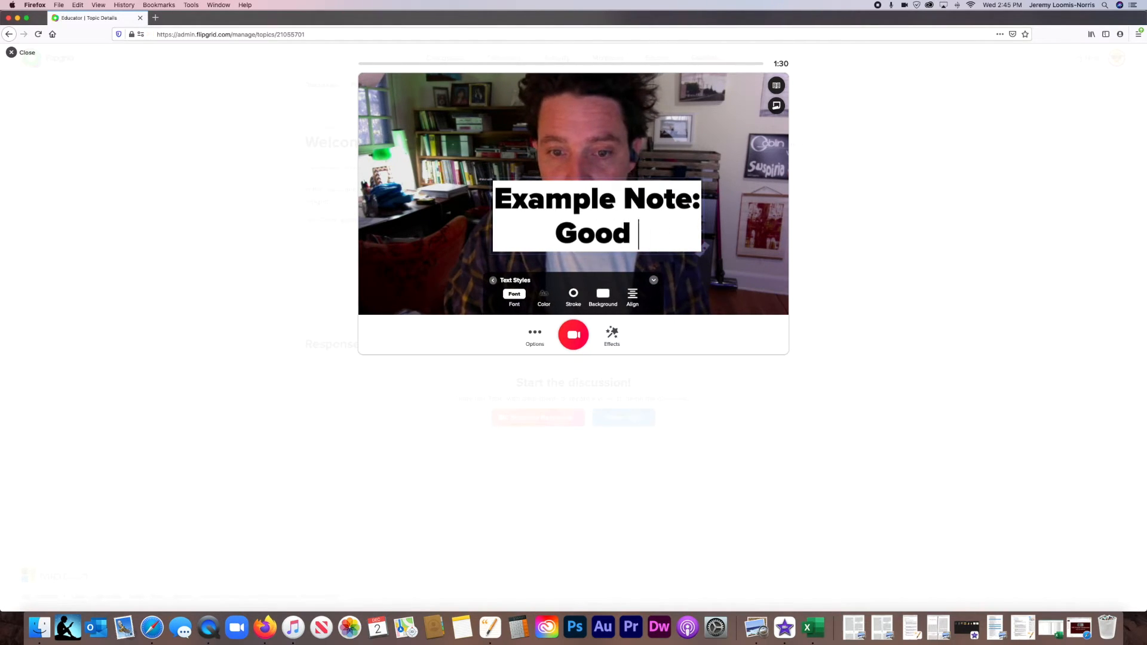
Delete all the wording of the text overlay and close the effects.
key("BackSpace")
key("BackSpace")
key("BackSpace")
key("BackSpace")
key("BackSpace")
key("BackSpace")
key("BackSpace")
key("BackSpace")
key("BackSpace")
key("BackSpace")
key("BackSpace")
key("BackSpace")
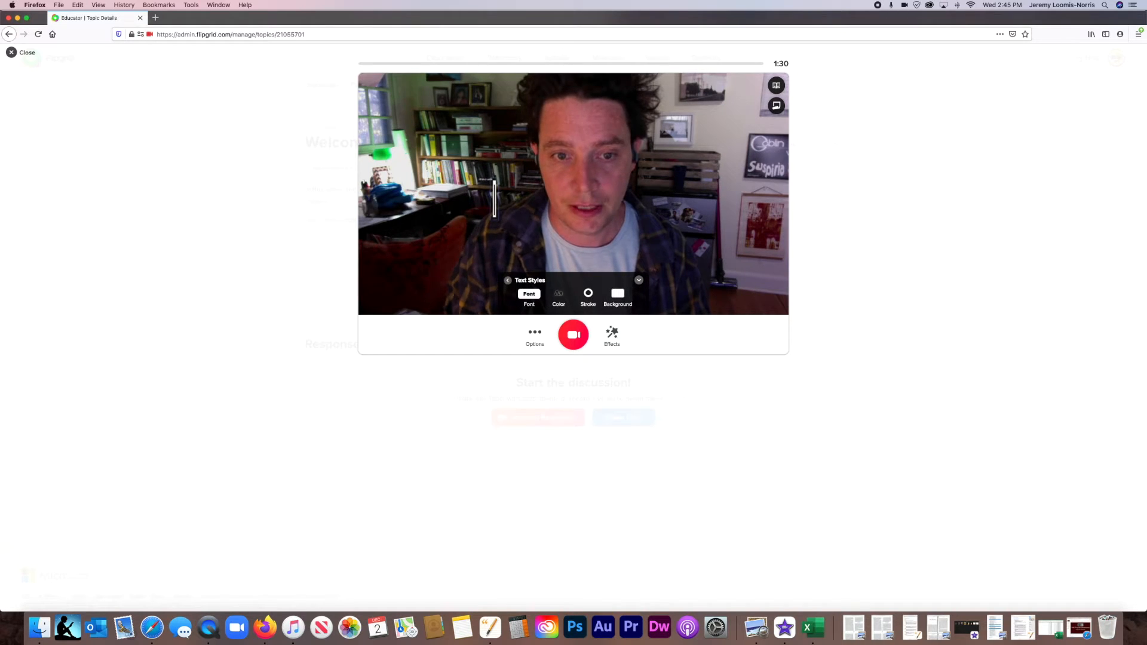
left_click(508, 281)
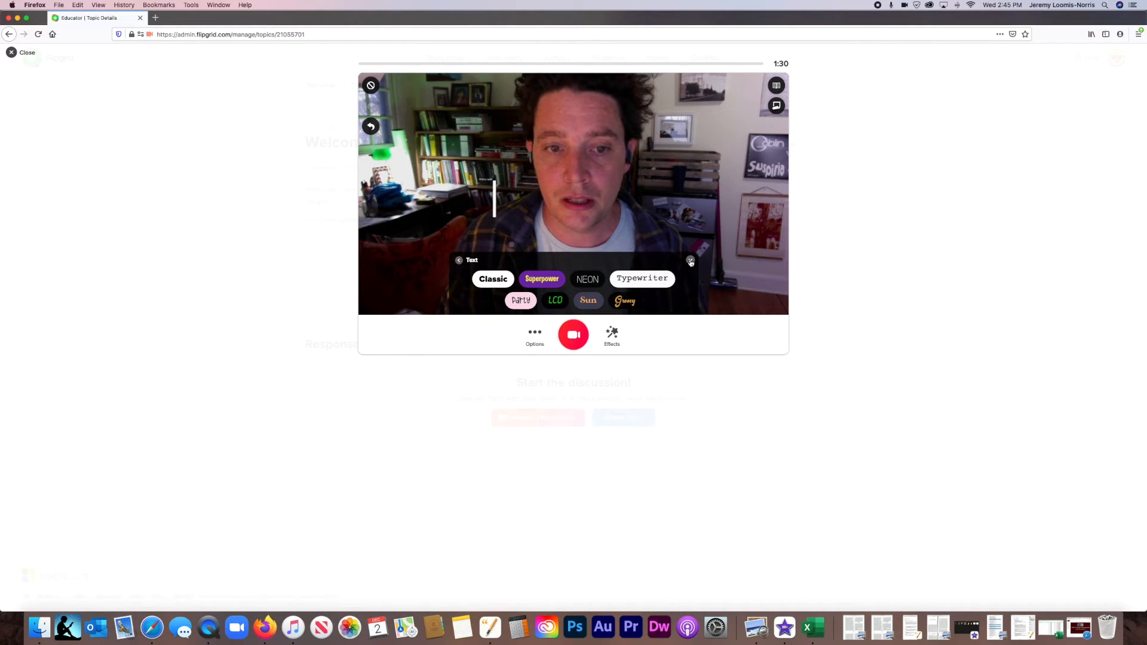
left_click(691, 261)
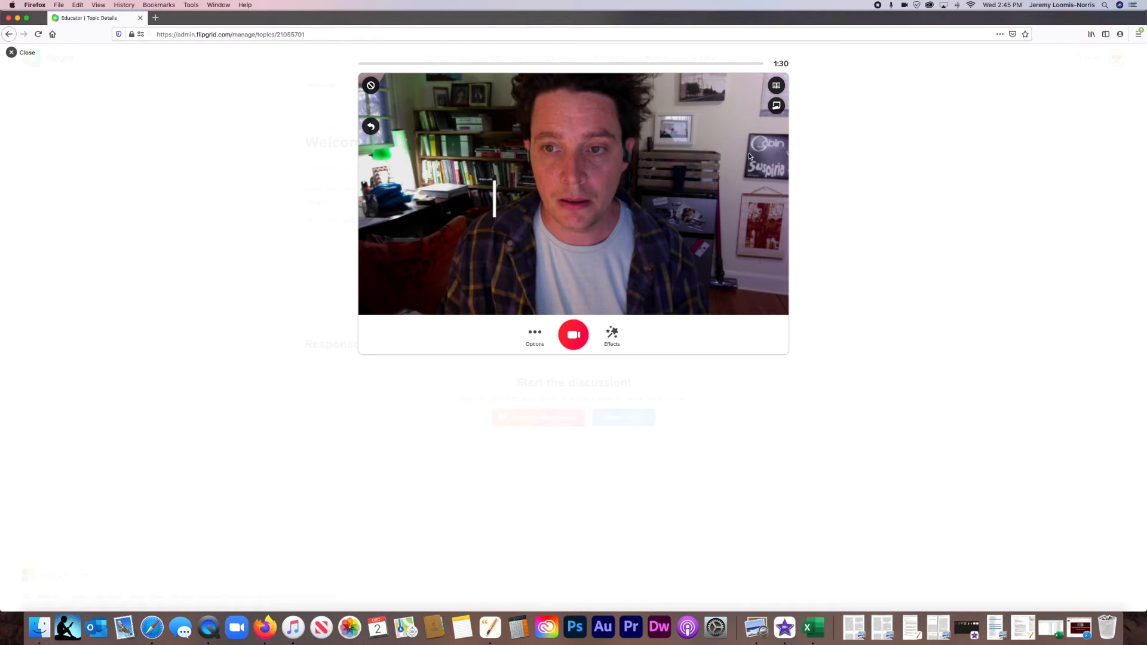
Write "Another example note!" on a sticky note in the recorder and close the note.
left_click(777, 107)
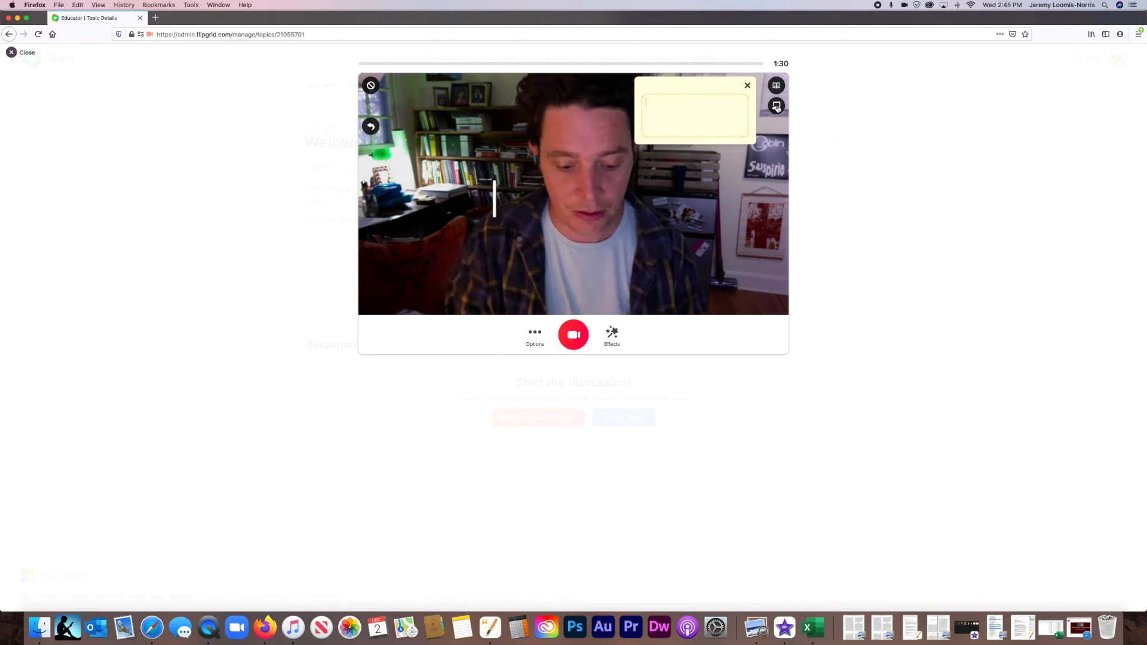
type("An")
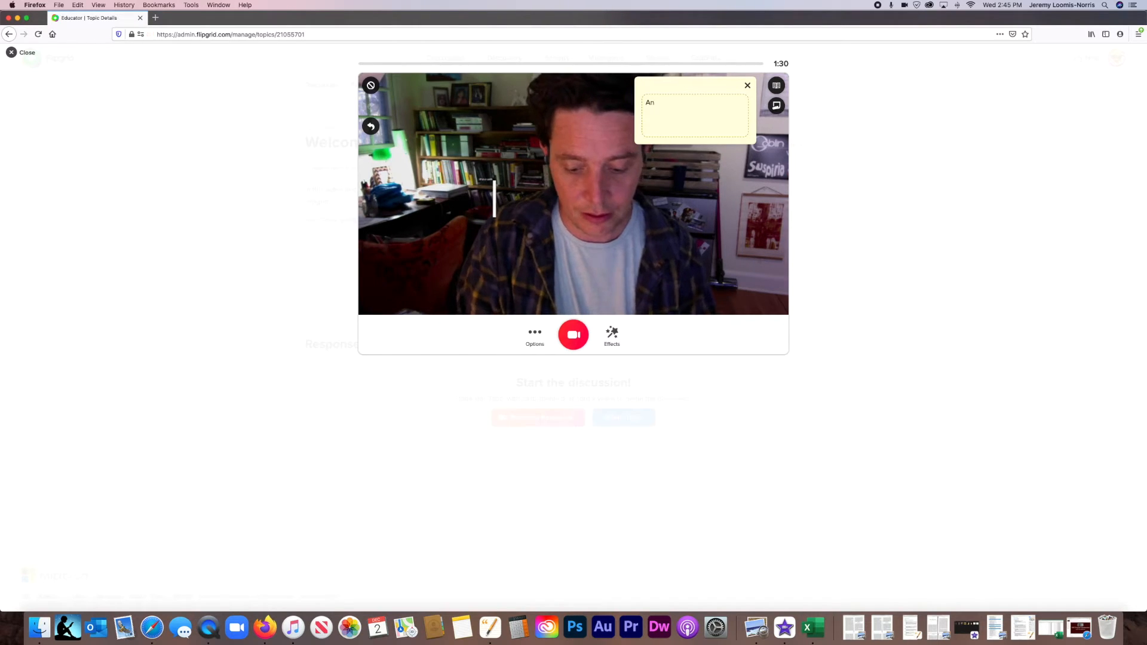
type("other example note!")
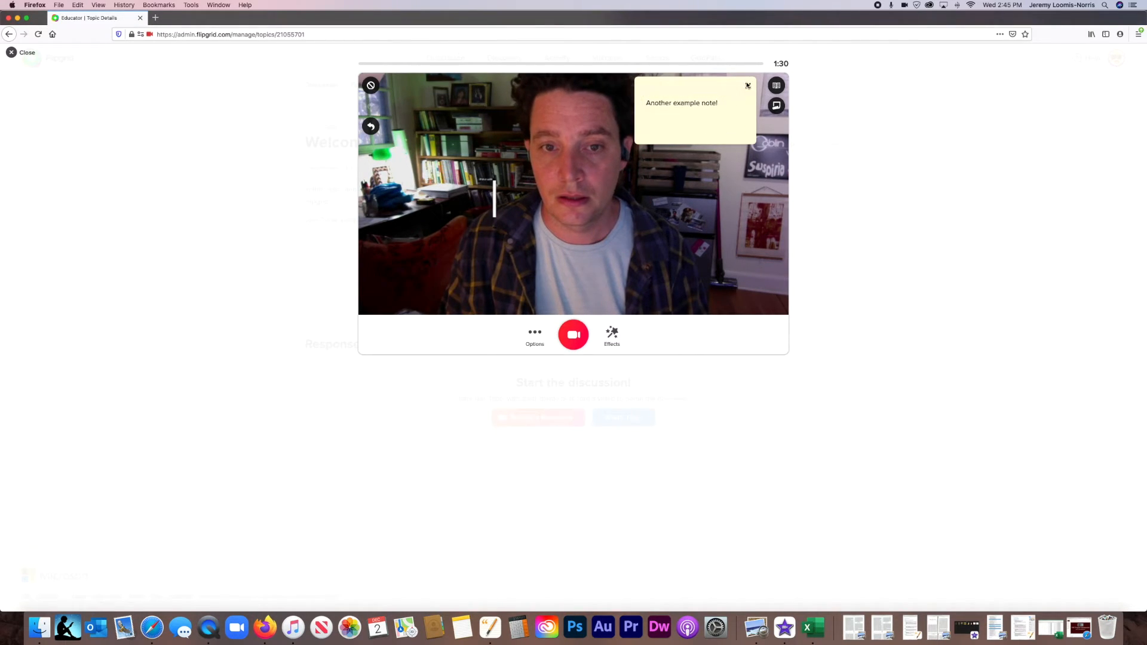
left_click(749, 86)
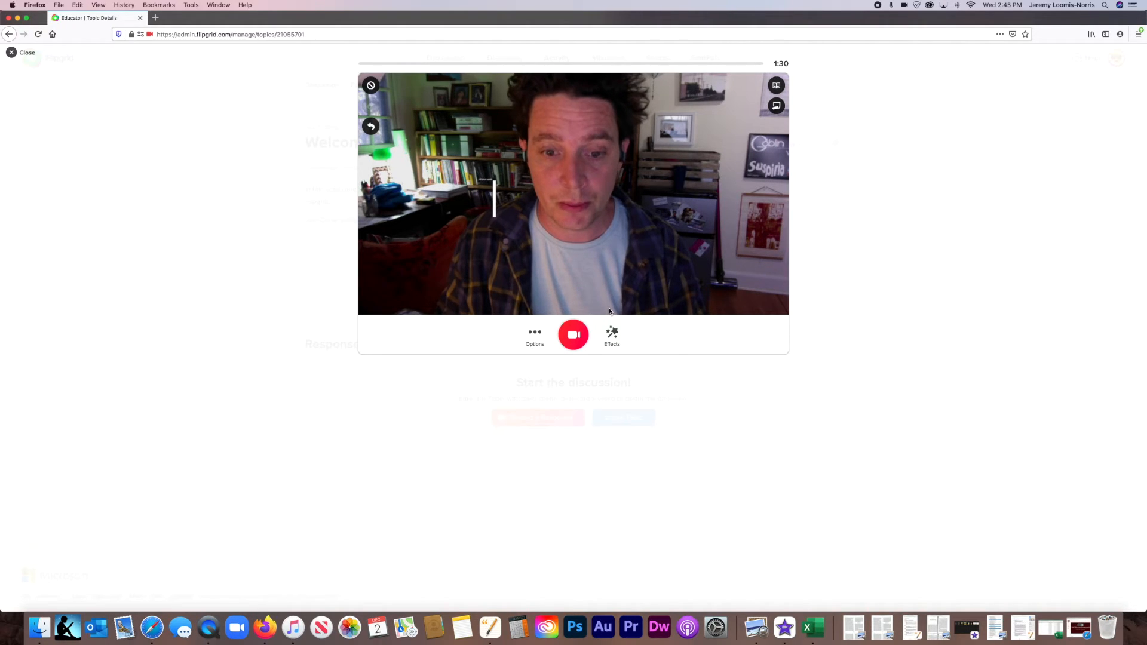
Start recording the video response, then abandon it and exit the recorder to the topic page.
left_click(574, 338)
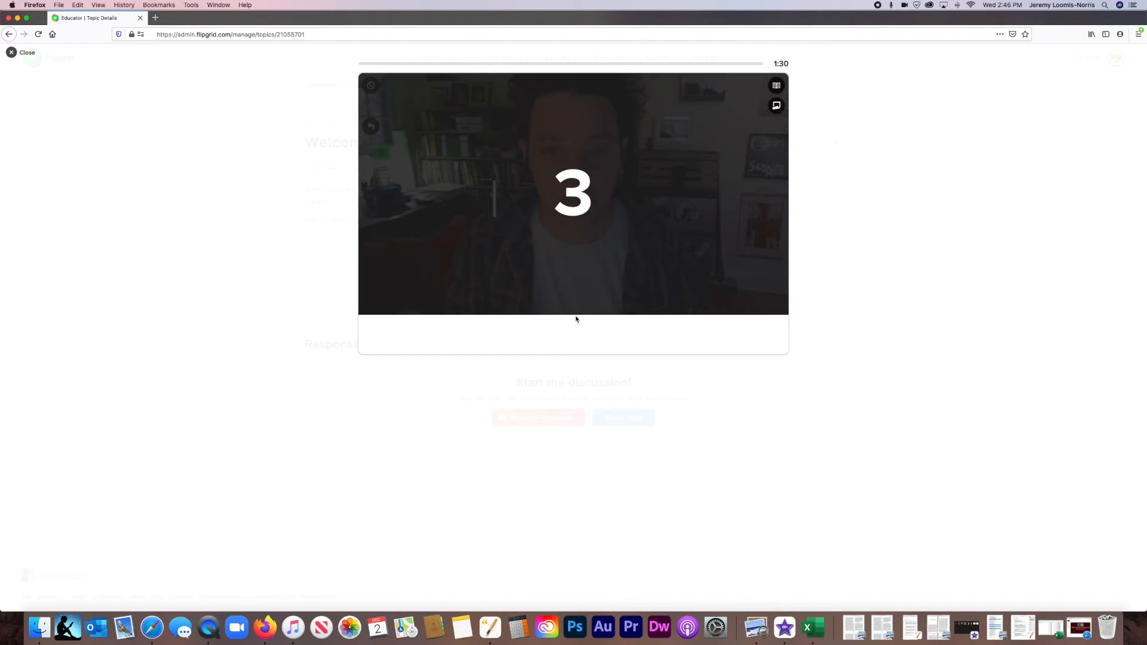
left_click(15, 54)
left_click(611, 236)
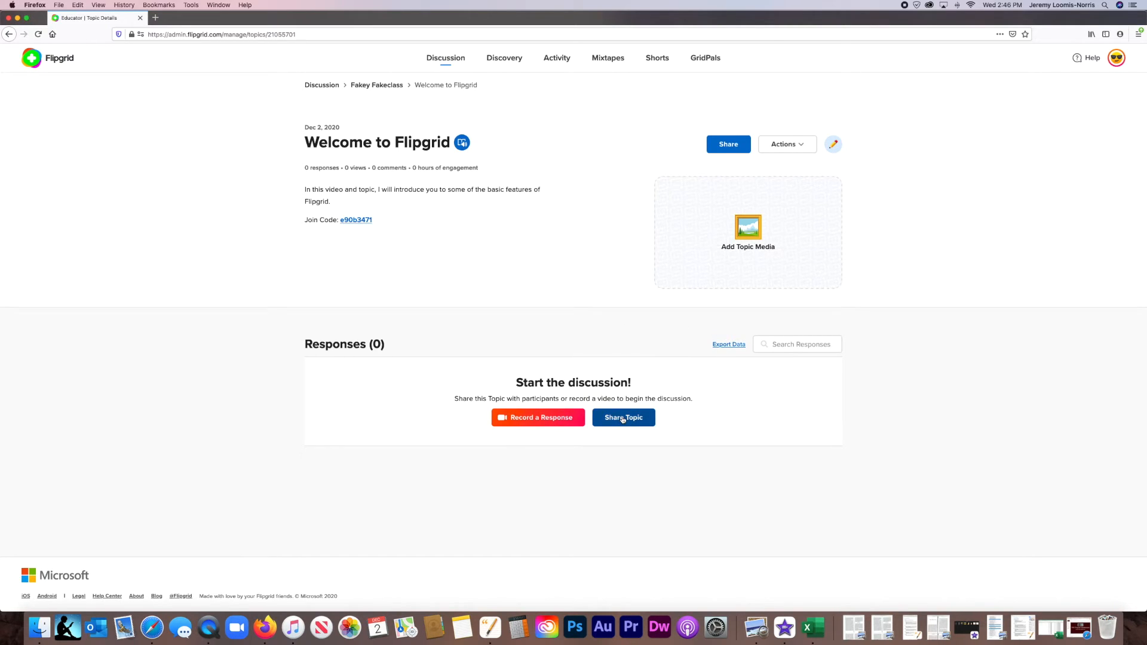
View the actions available for the Welcome to Flipgrid topic and return to the Fakey Fakeclass group.
left_click(802, 145)
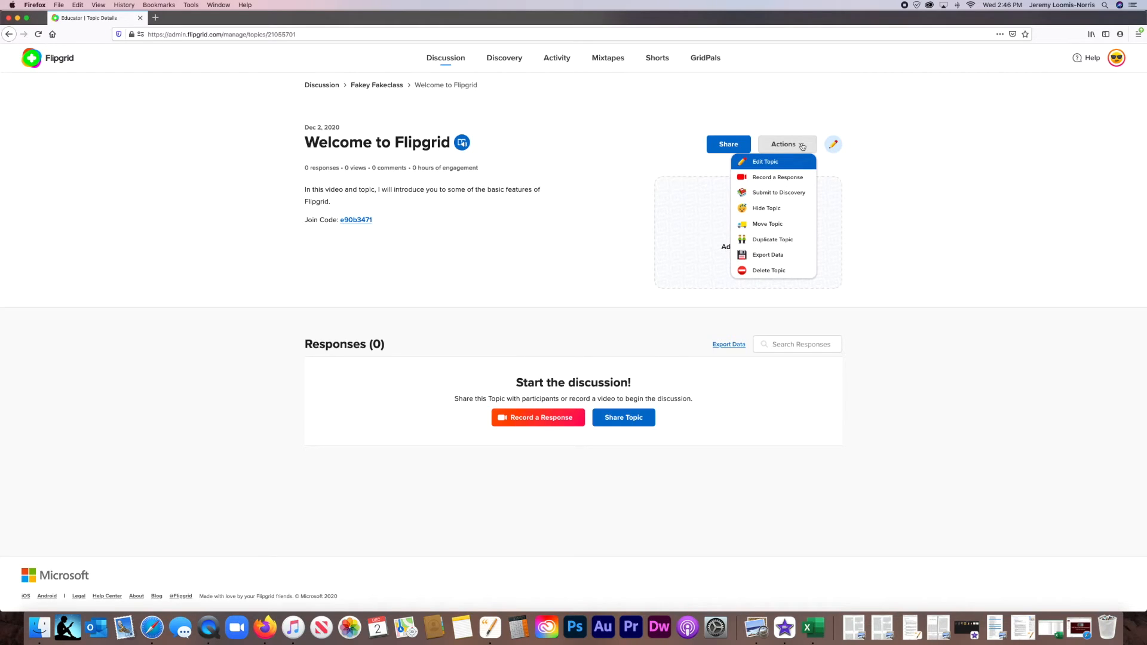
left_click(802, 145)
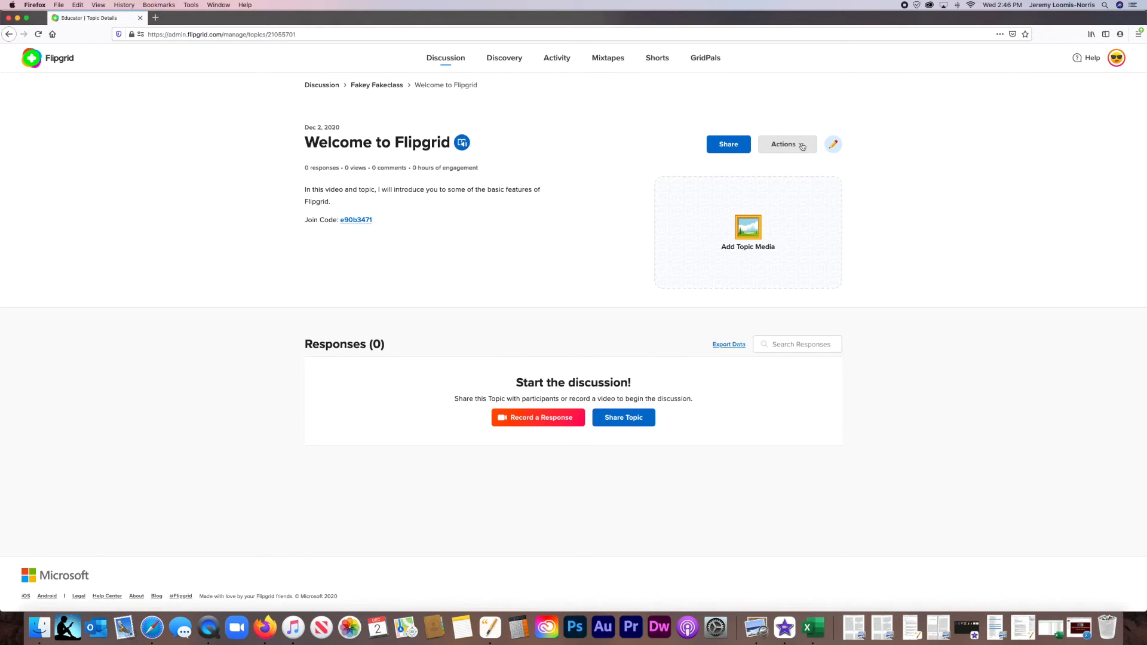
left_click(361, 85)
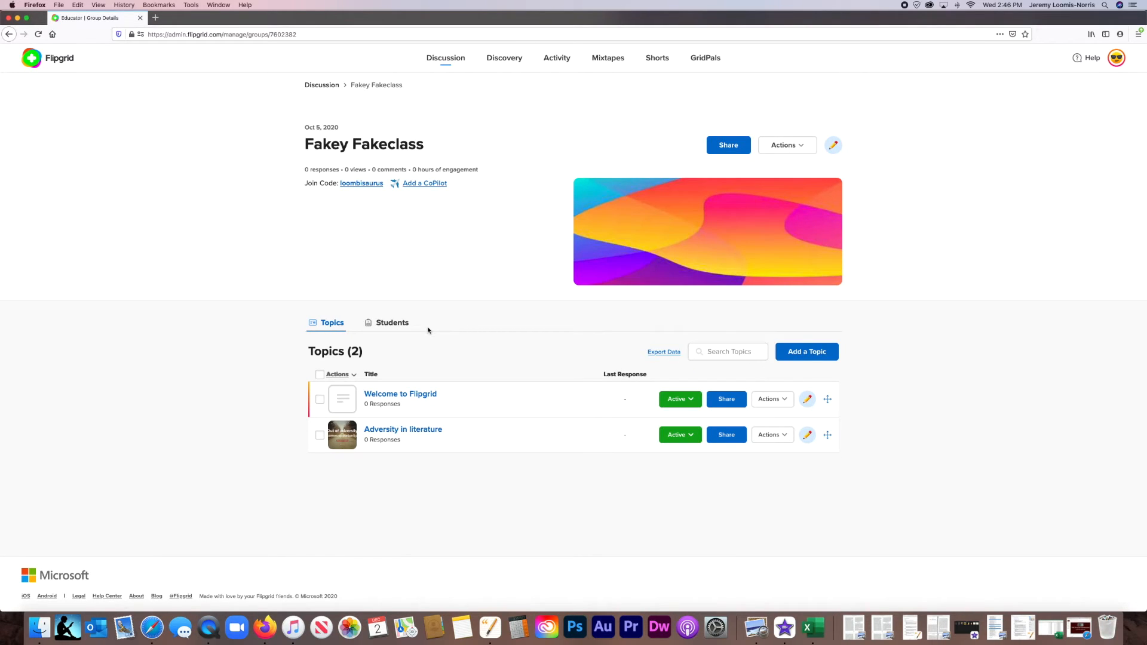
Open the "Adversity in literature" topic for editing and review its permissions, essentials and attachments settings.
left_click(416, 431)
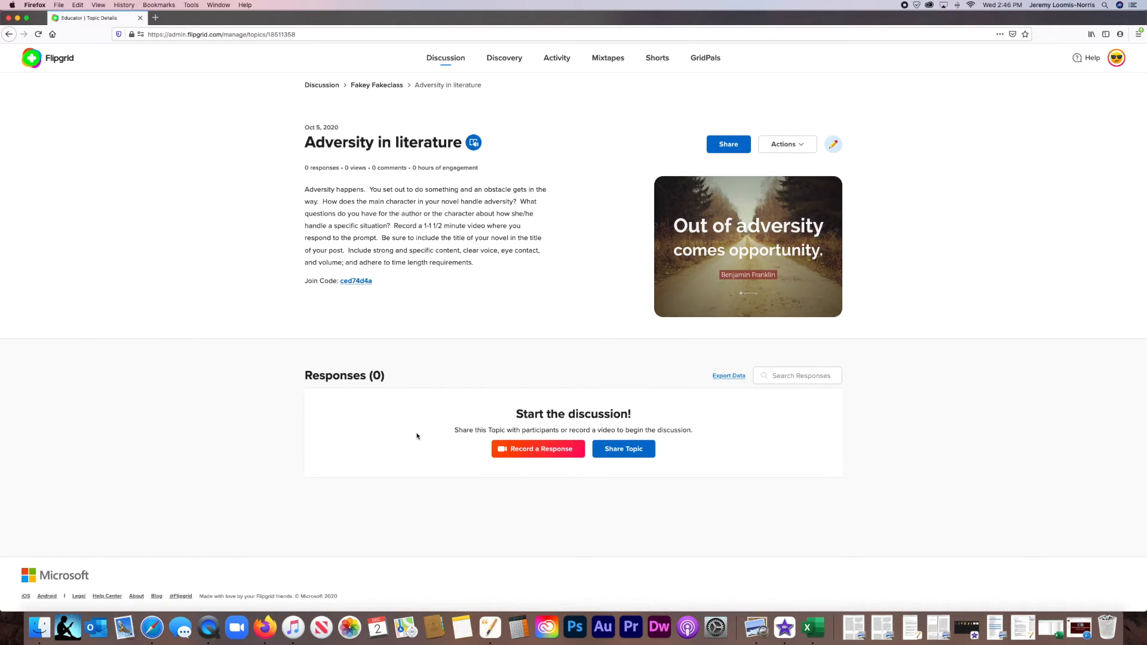
left_click(834, 144)
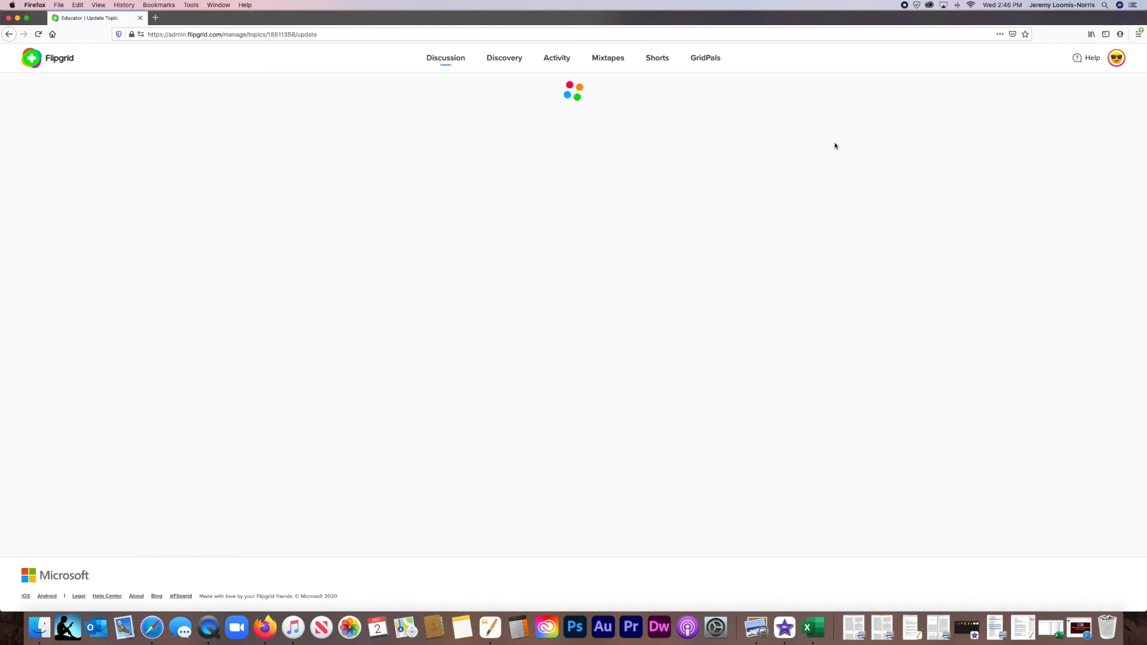
scroll(835, 146, "down", 5)
scroll(835, 146, "down", 3)
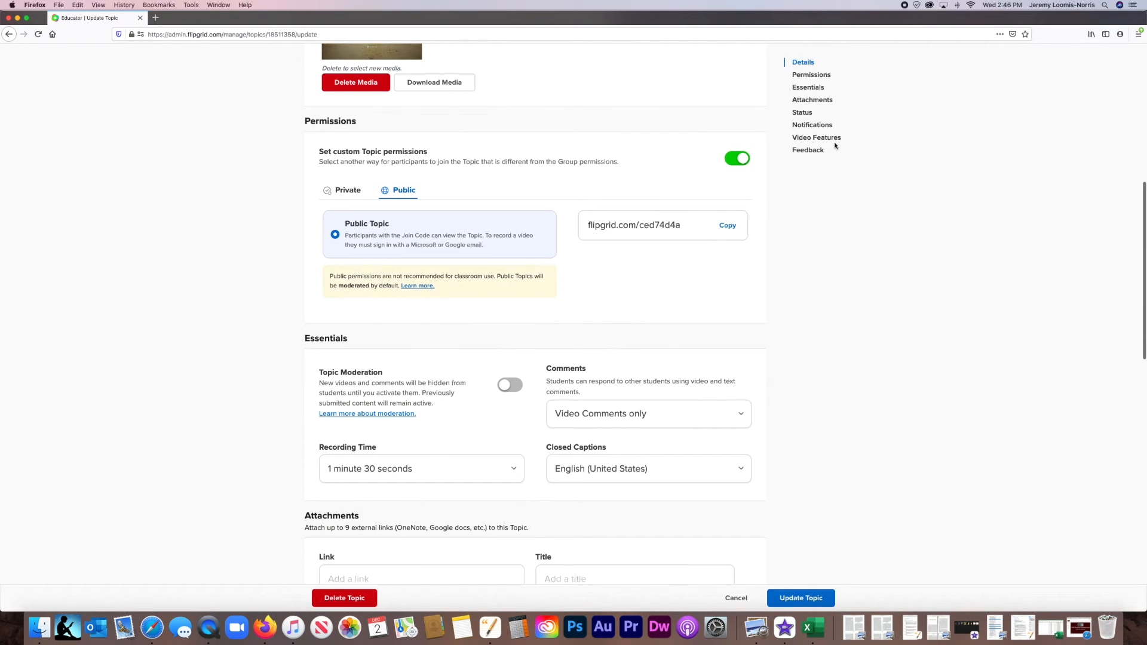
scroll(836, 145, "down", 3)
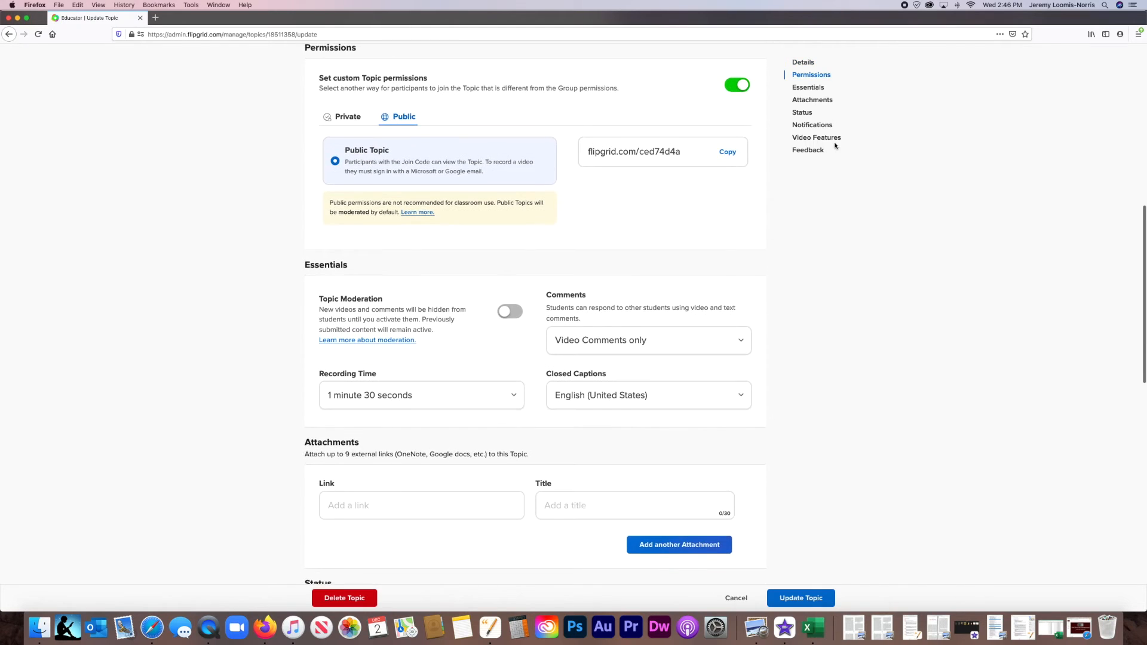
scroll(836, 146, "down", 6)
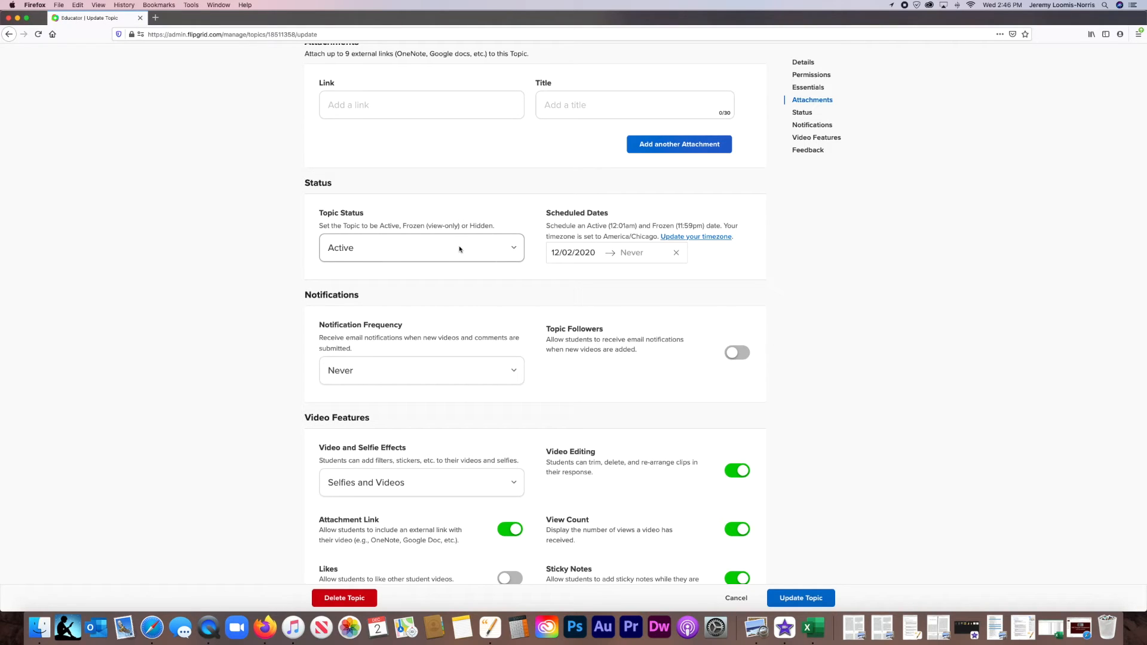
Set the topic status to Frozen, then change it to Hidden.
left_click(460, 249)
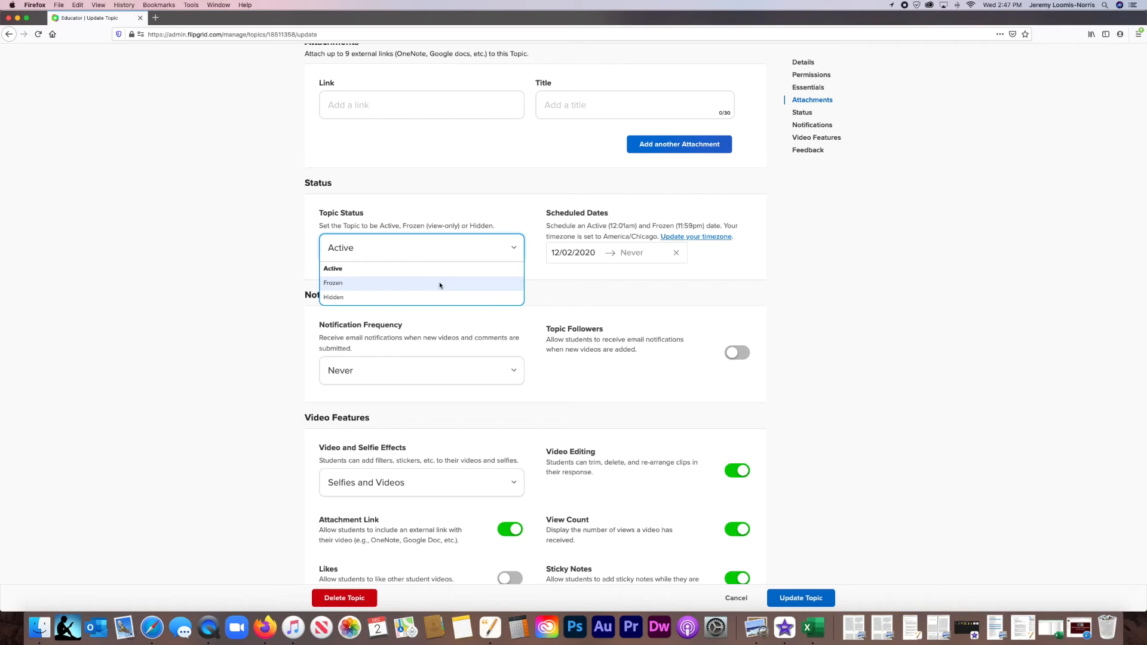
left_click(440, 285)
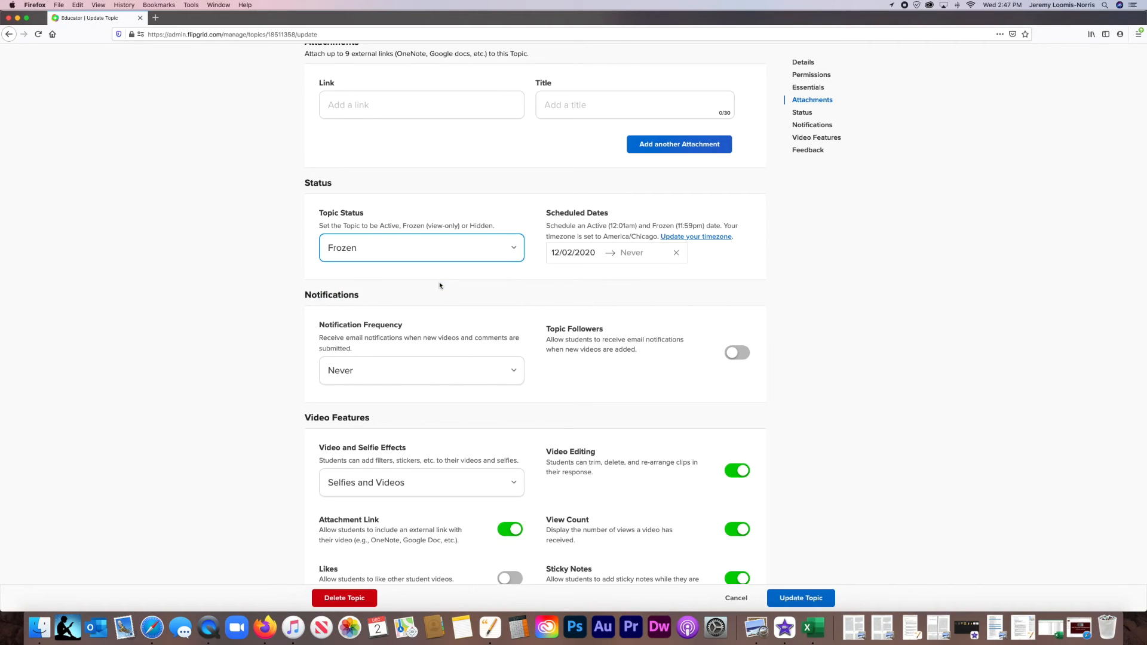
left_click(451, 251)
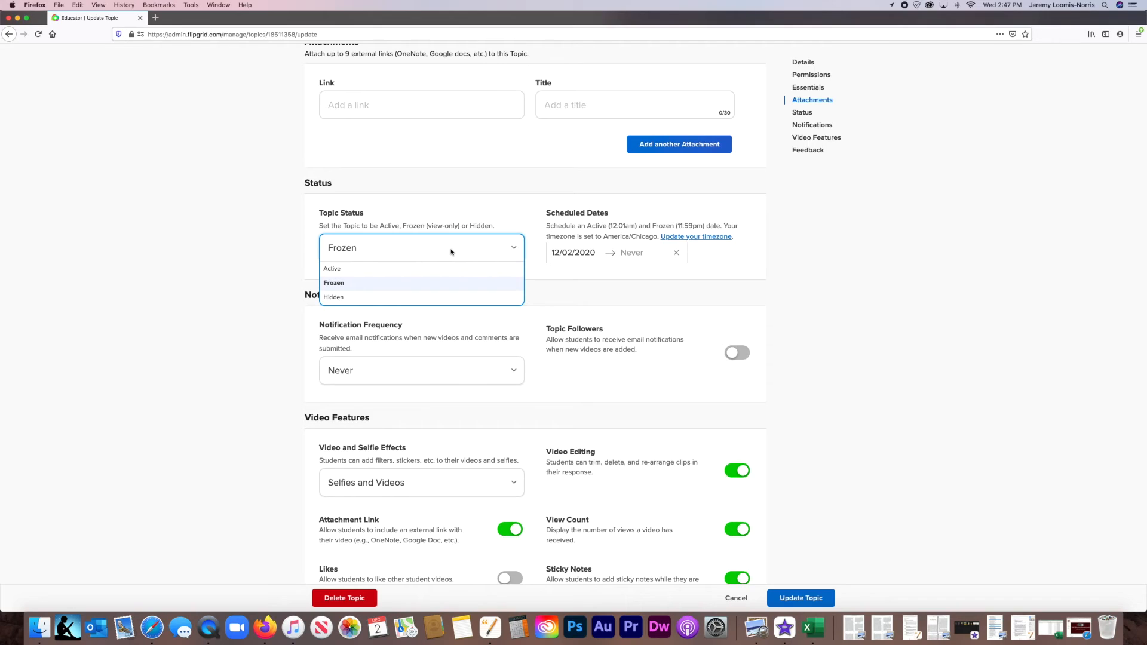
left_click(429, 297)
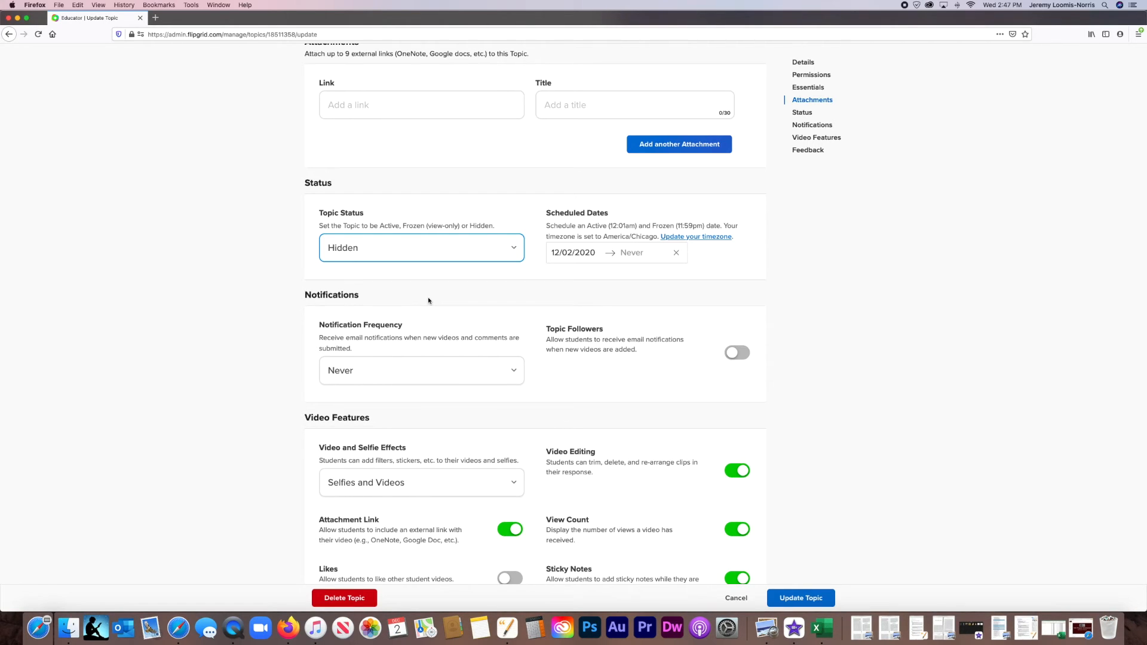
Choose Custom Feedback for the topic and view the form for adding new criteria, closing it without creating any.
scroll(539, 263, "down", 1)
scroll(539, 263, "up", 5)
scroll(539, 263, "down", 4)
scroll(539, 264, "down", 5)
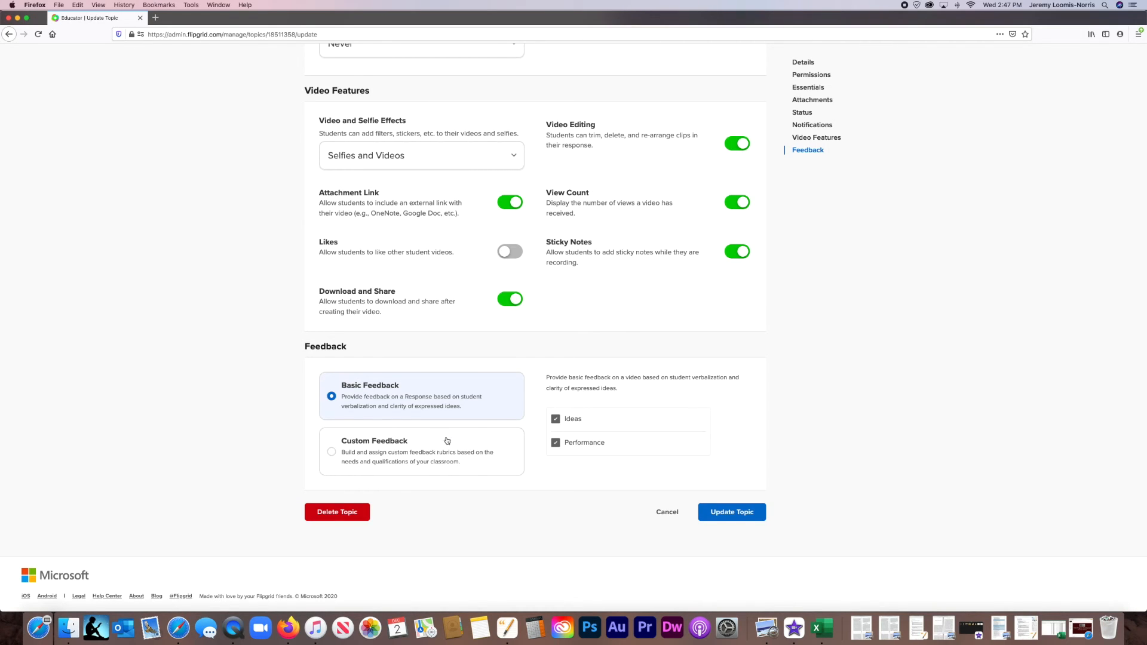
left_click(417, 457)
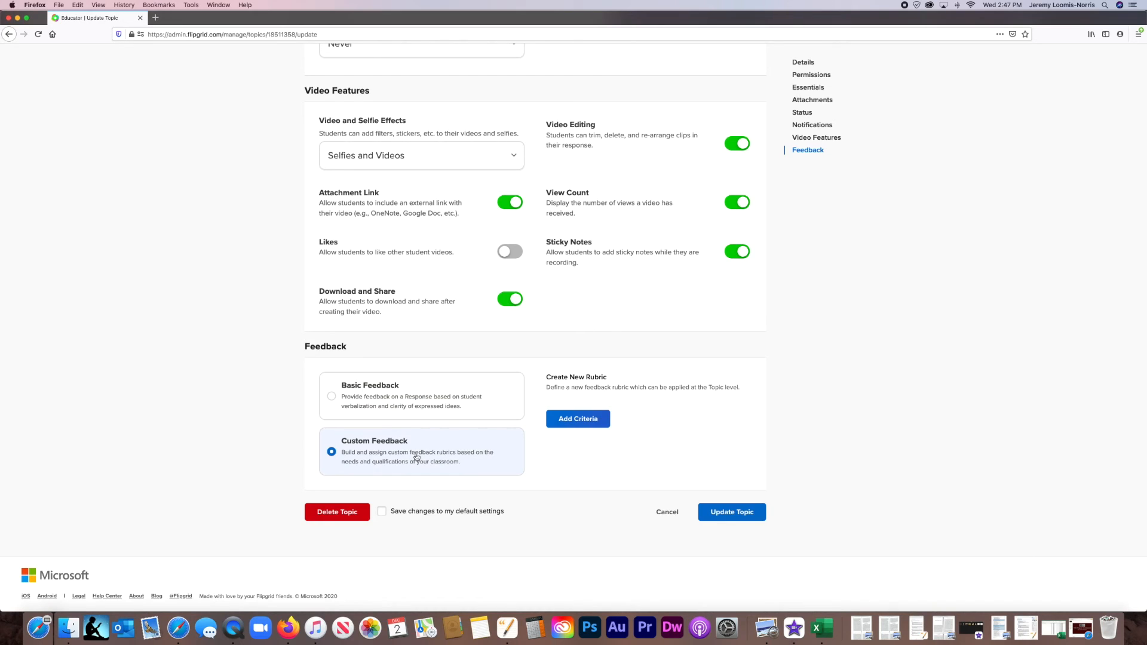
left_click(568, 418)
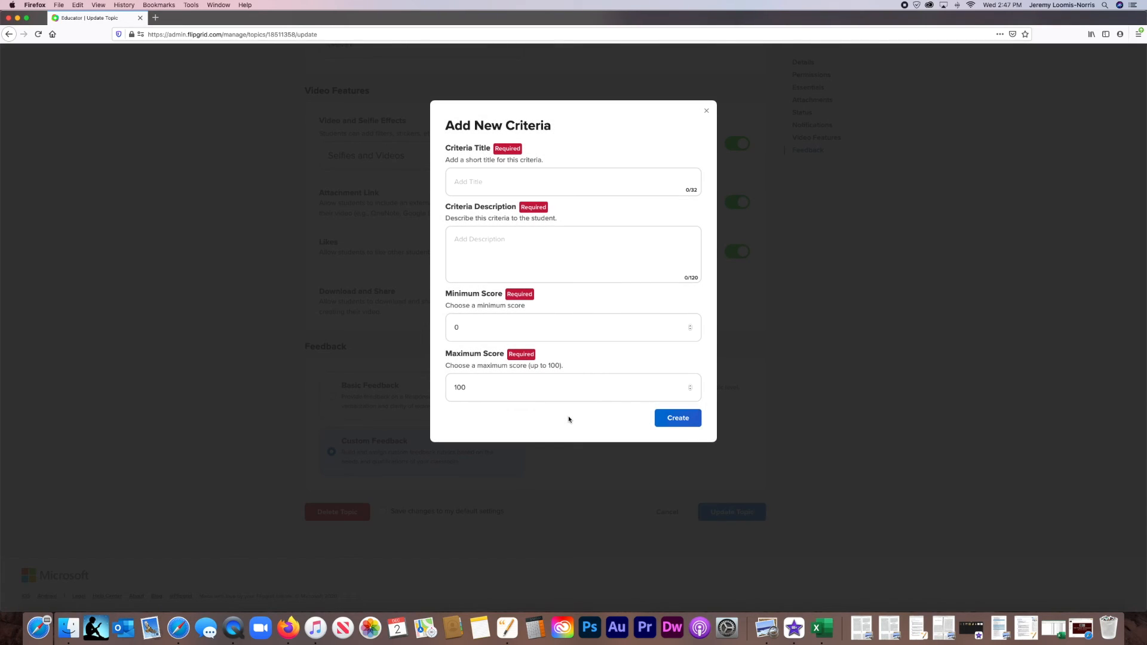
left_click(705, 113)
scroll(578, 239, "up", 5)
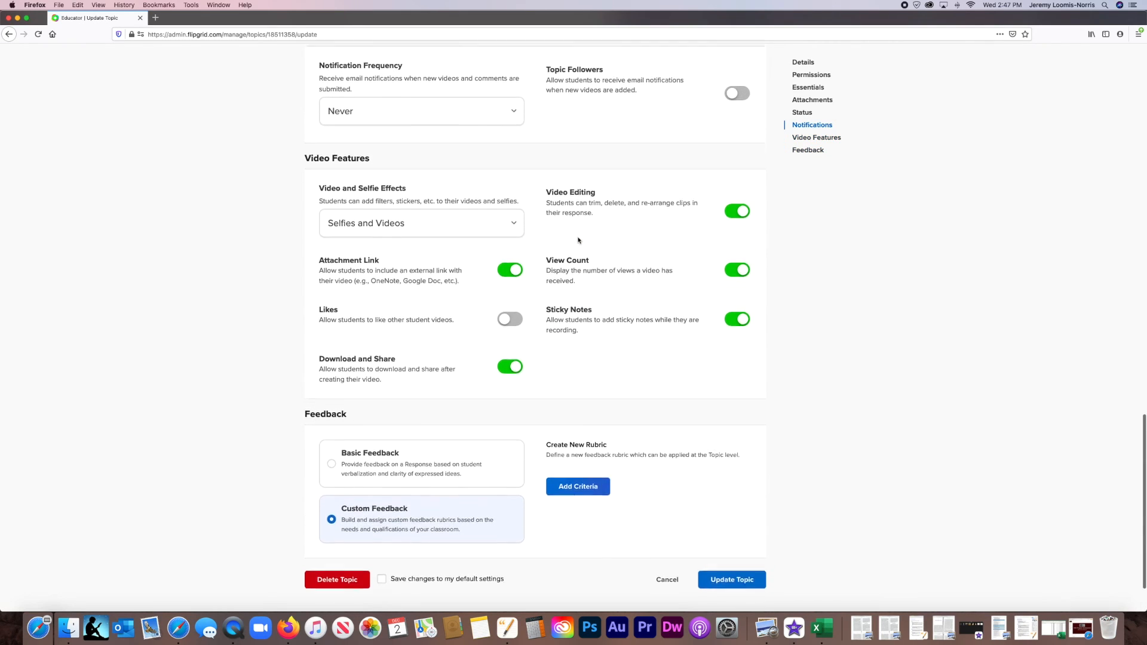
scroll(579, 240, "up", 3)
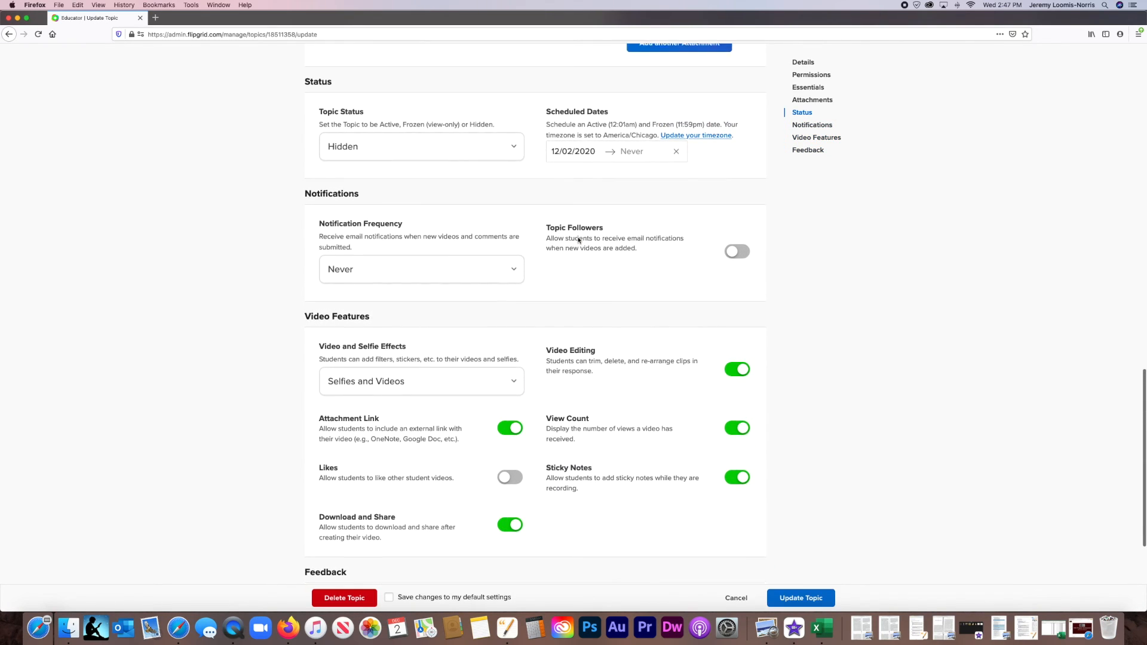
Return to the topic's permissions settings, select the join code in its public link and copy the link.
scroll(579, 240, "up", 1)
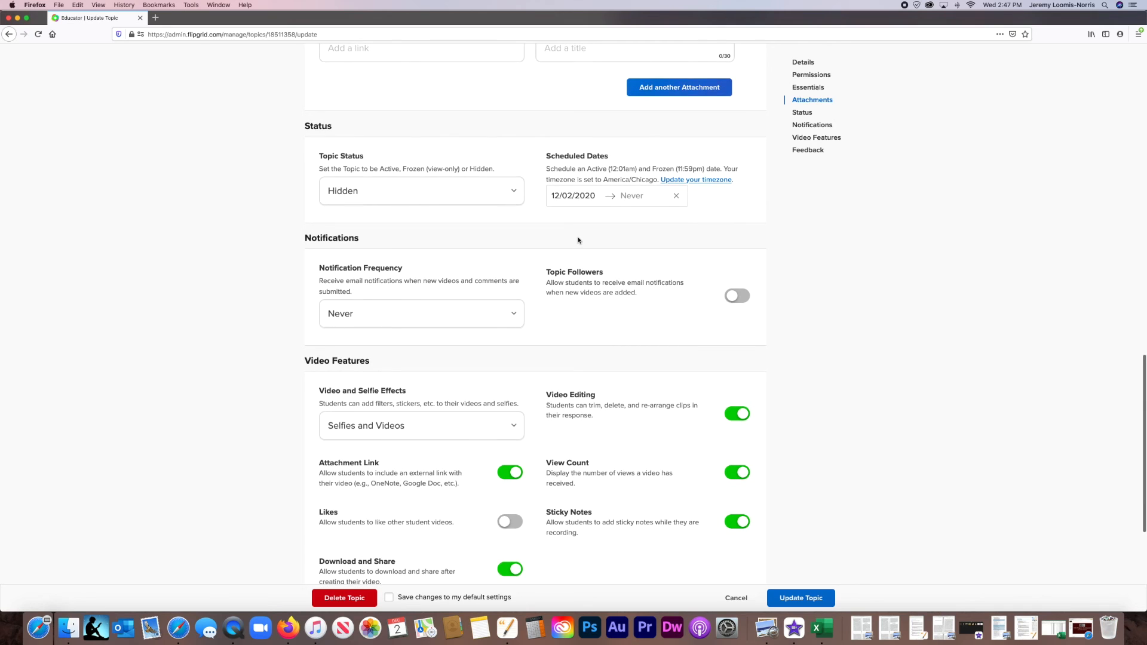
scroll(579, 240, "up", 4)
scroll(579, 240, "up", 8)
scroll(578, 240, "up", 10)
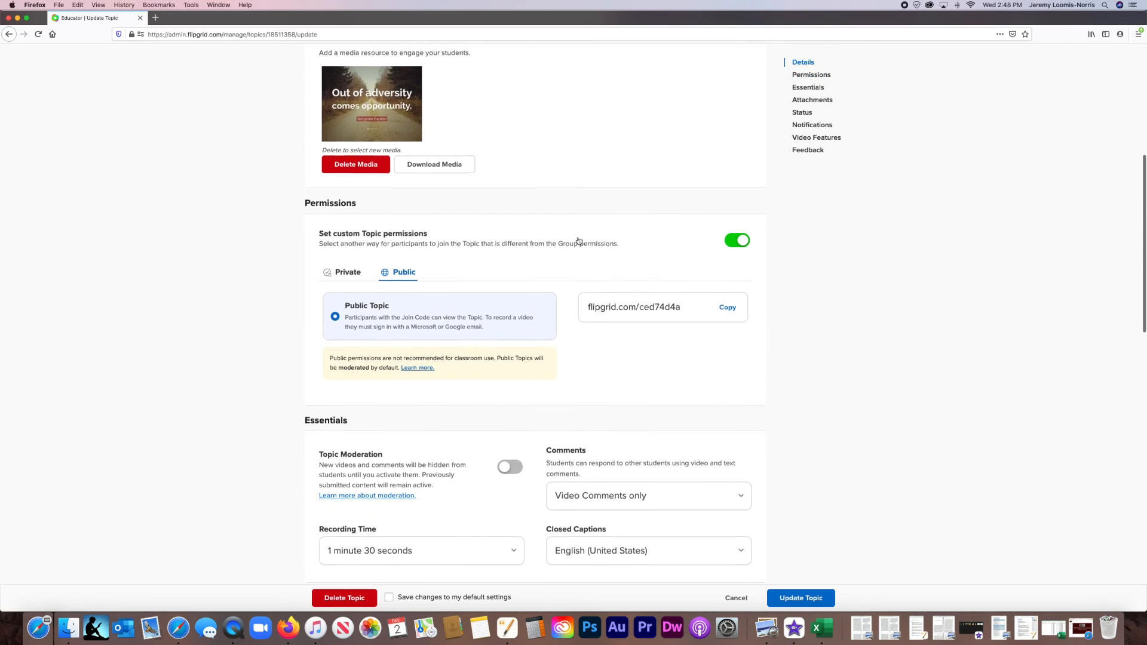
double_click(646, 319)
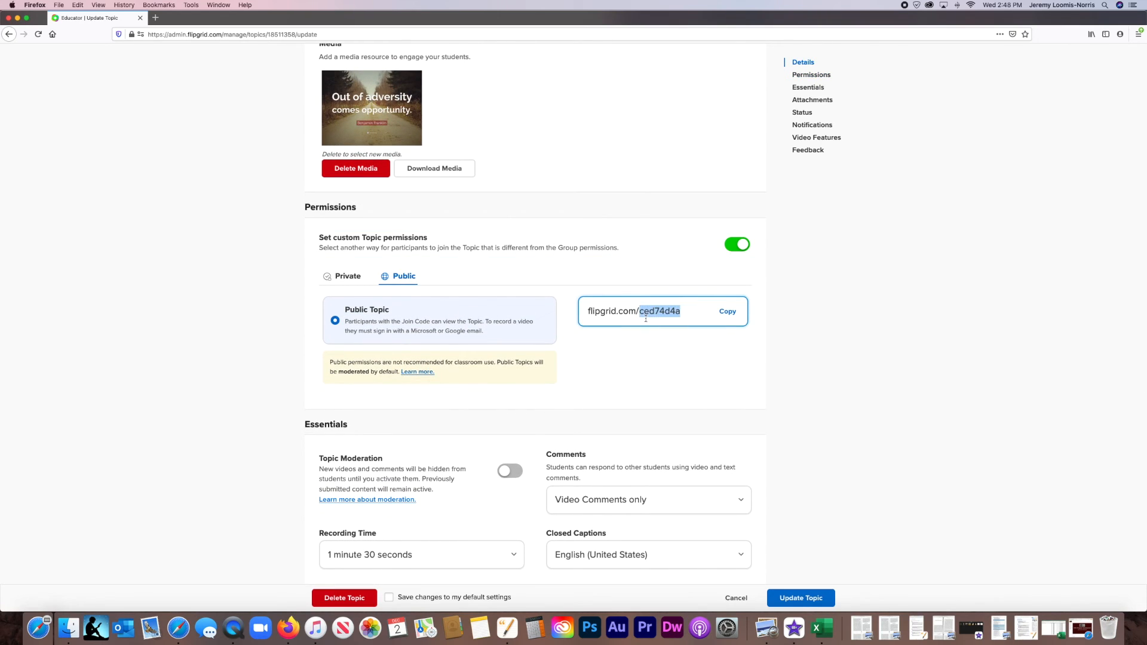
left_click(646, 319)
left_click(728, 313)
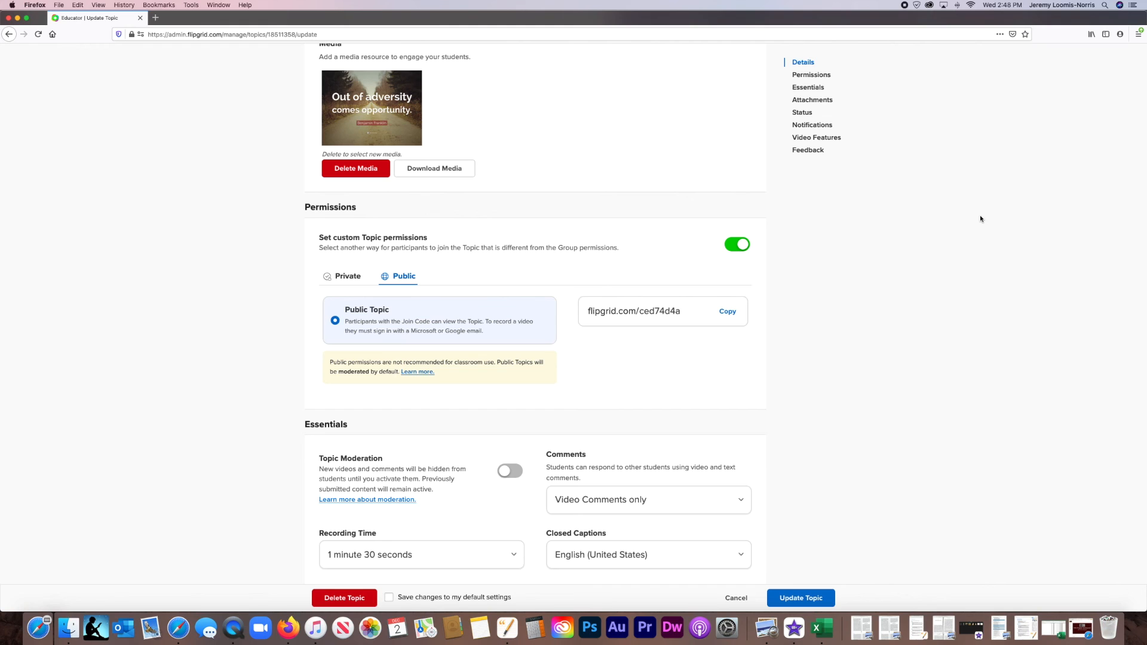
left_click(409, 252)
Leave the topic editor for the Discovery page and browse its featured partners, Topic of the Day, trending topics and recommendations.
scroll(409, 253, "up", 2)
scroll(409, 253, "up", 6)
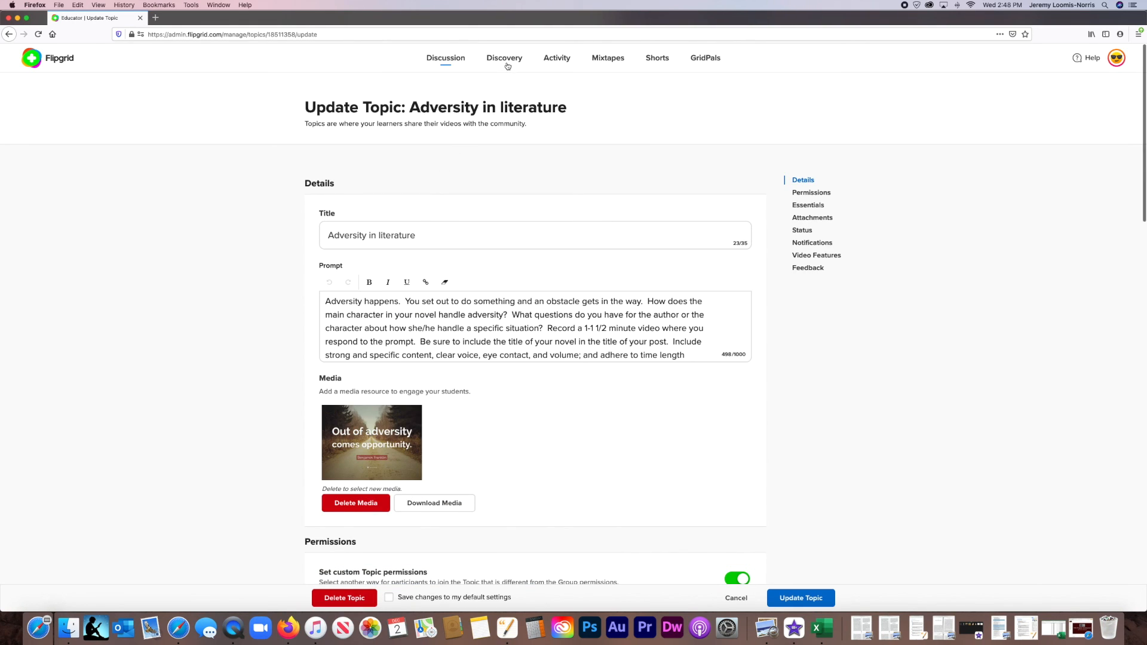
left_click(509, 62)
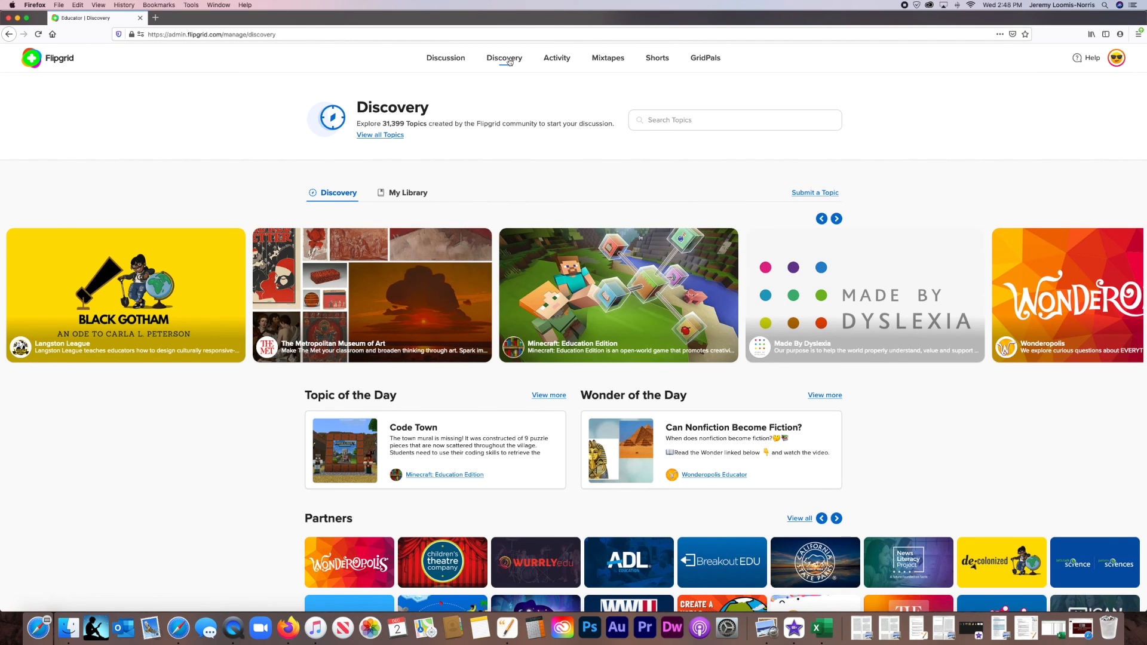
scroll(417, 201, "down", 3)
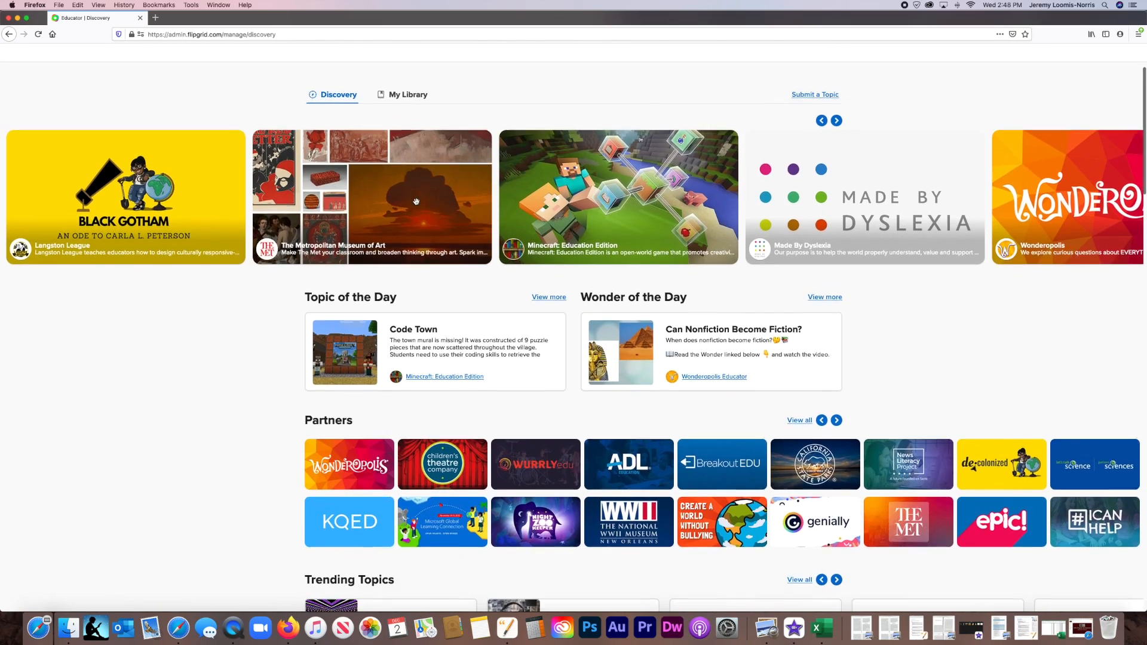
scroll(416, 201, "down", 2)
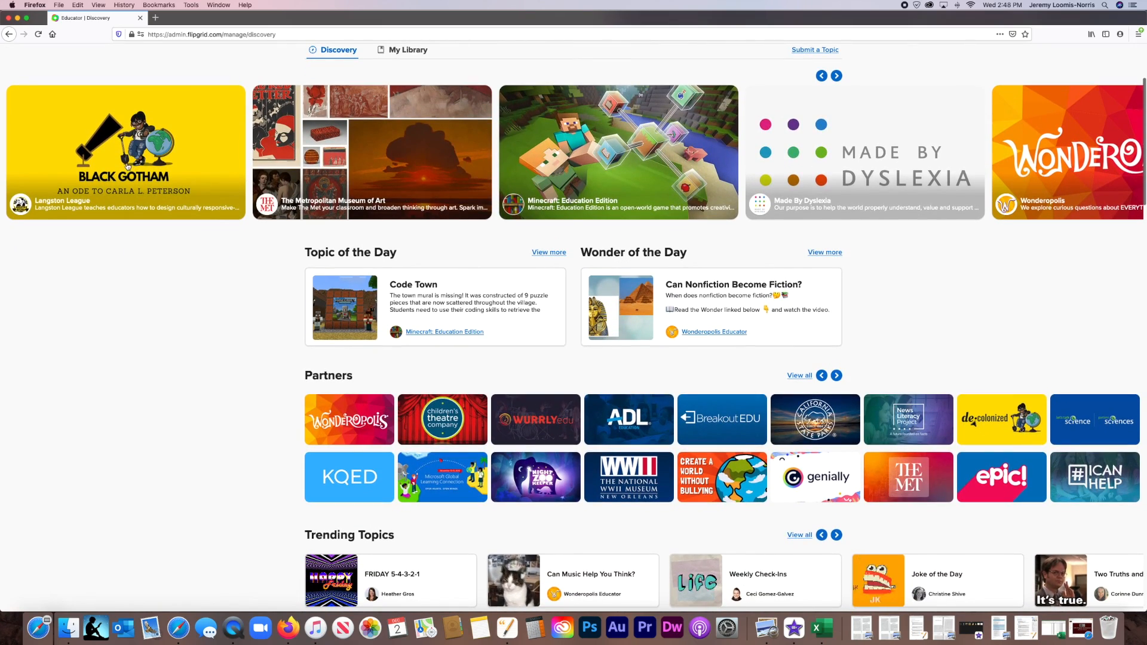
scroll(455, 273, "down", 4)
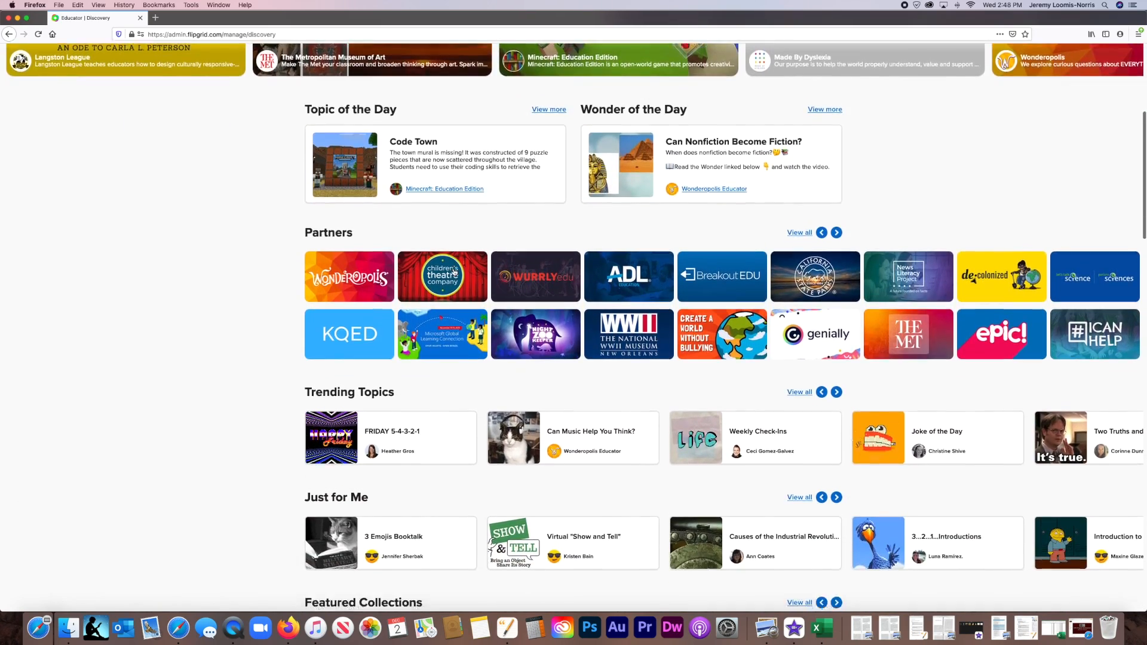
scroll(454, 273, "down", 10)
scroll(455, 273, "down", 5)
scroll(455, 273, "up", 5)
scroll(455, 273, "up", 18)
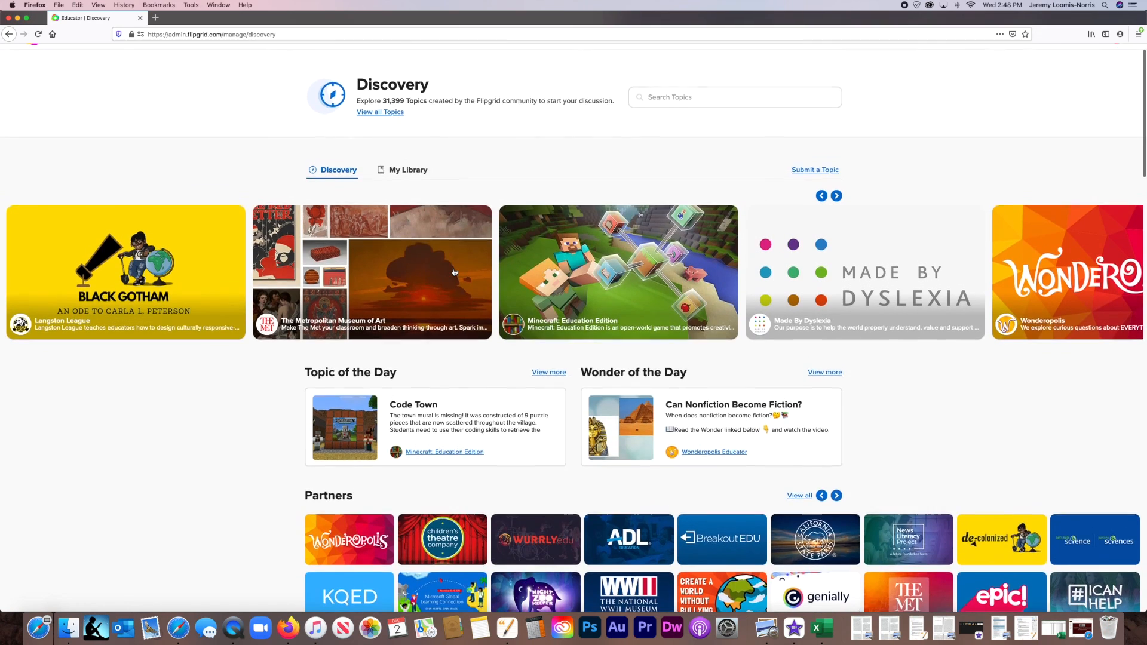
scroll(454, 272, "up", 1)
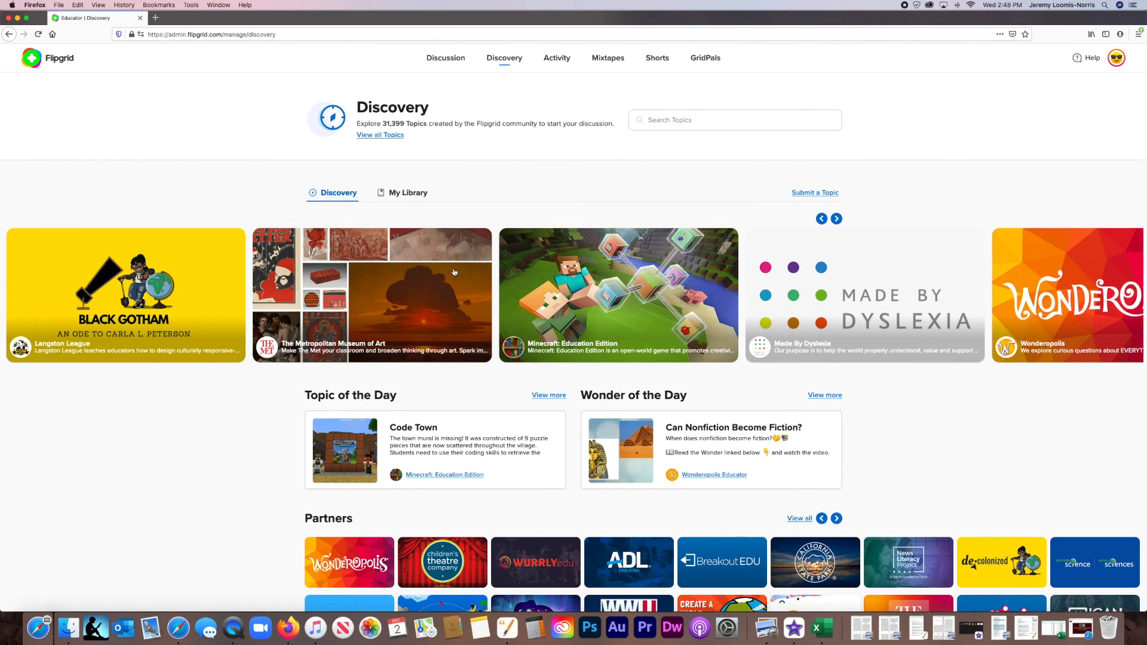